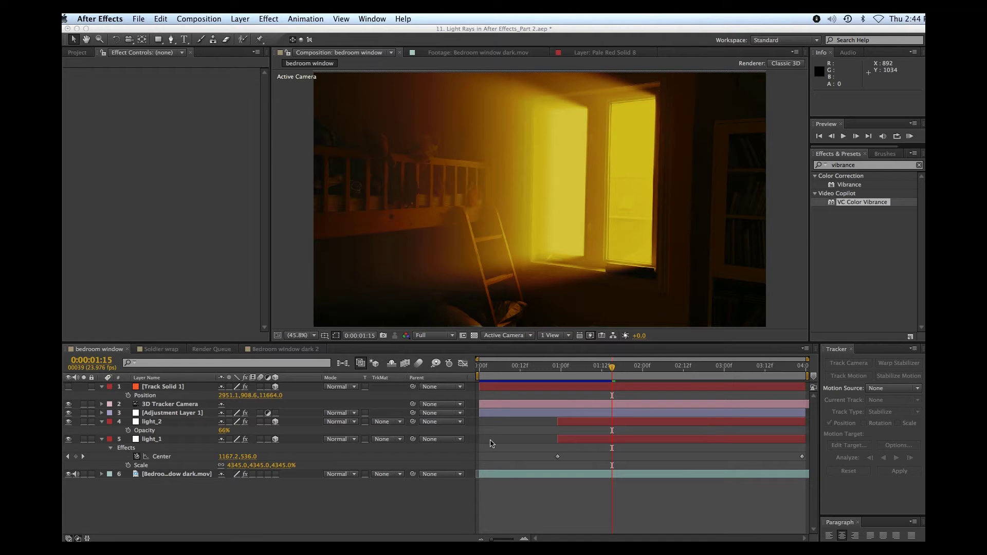
Preview the finished light-ray composition
{"action": "left_click", "coordinate": [483, 368]}
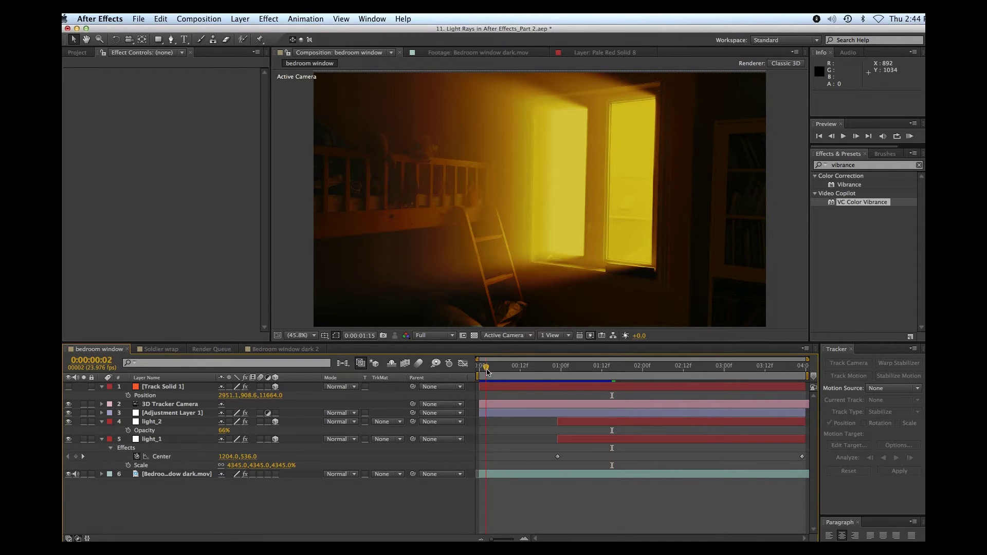
{"action": "key", "text": "space"}
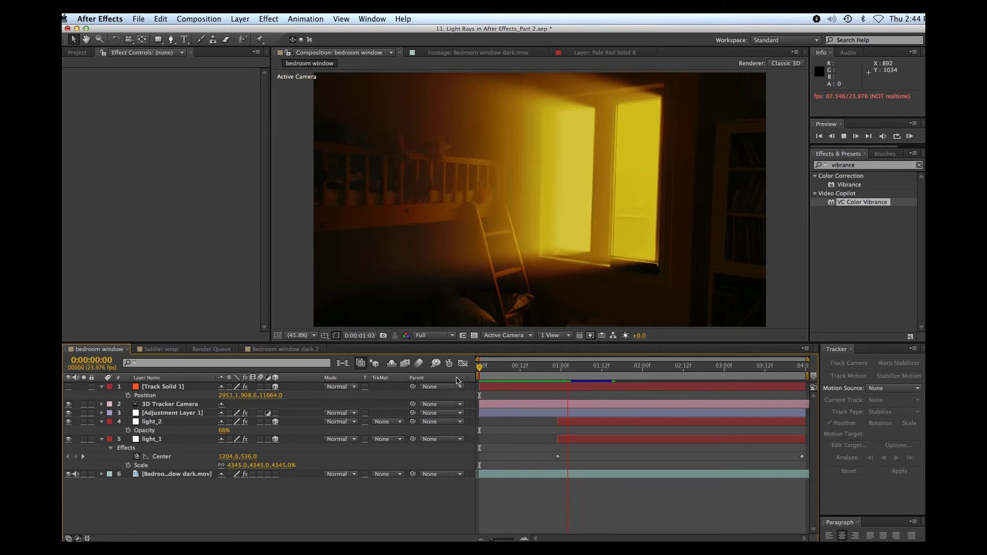
{"action": "key", "text": "space"}
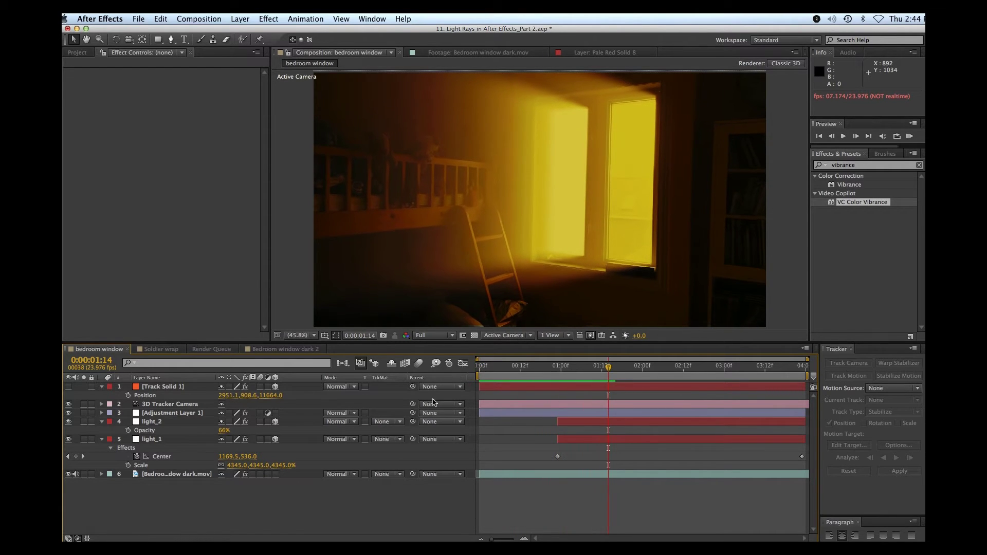
Create a new composition from the Bedroom window dark.mov footage
{"action": "left_click", "coordinate": [81, 52]}
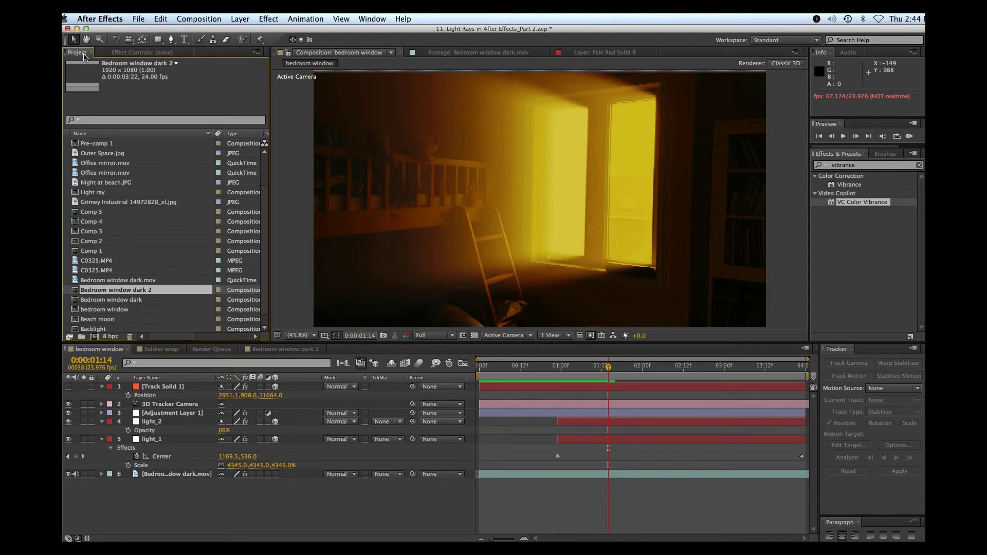
{"action": "left_click", "coordinate": [79, 280]}
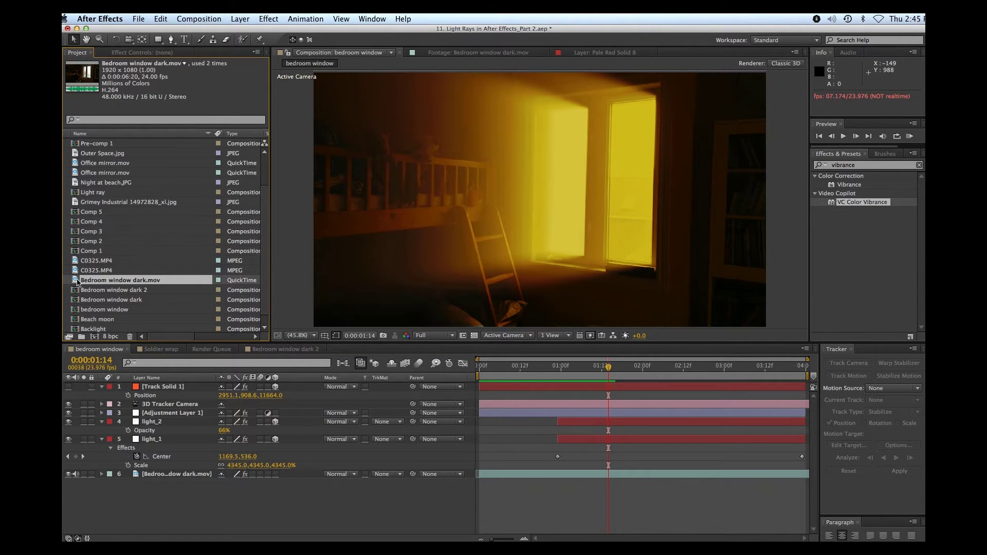
{"action": "left_click_drag", "start_coordinate": [77, 282], "coordinate": [94, 337]}
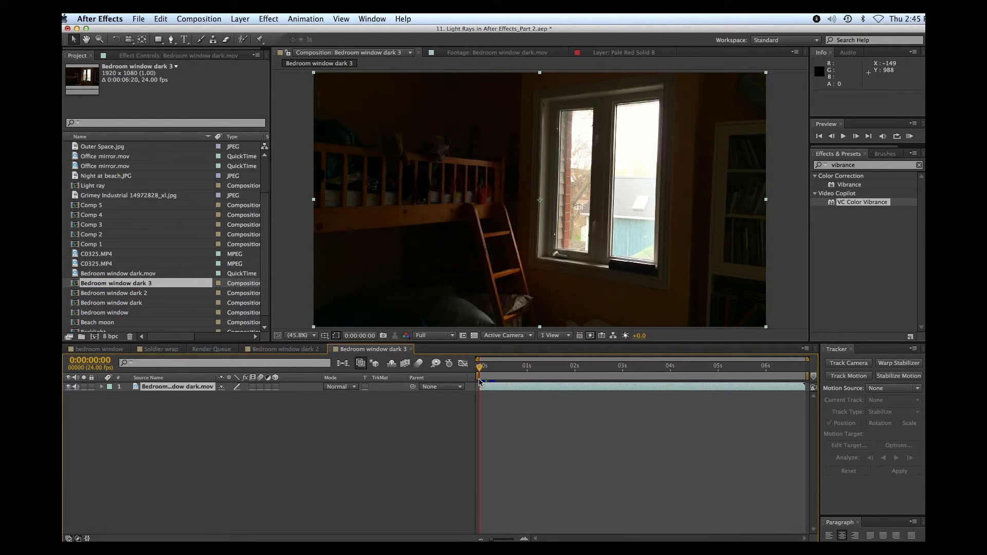
Set the work area from 1 second to 0:00:04:21 and trim the composition to it
{"action": "left_click_drag", "start_coordinate": [479, 380], "coordinate": [525, 375]}
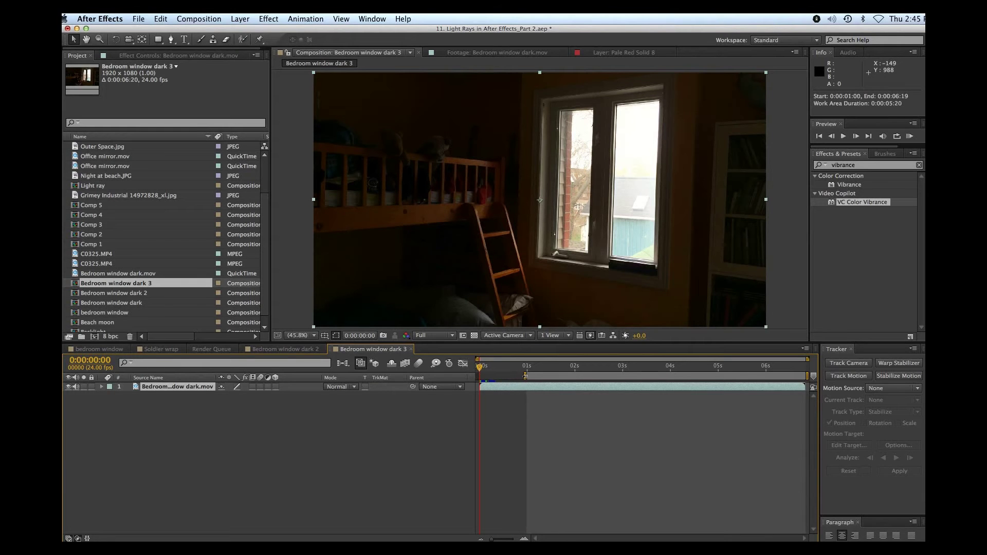
{"action": "left_click_drag", "start_coordinate": [808, 375], "coordinate": [716, 379]}
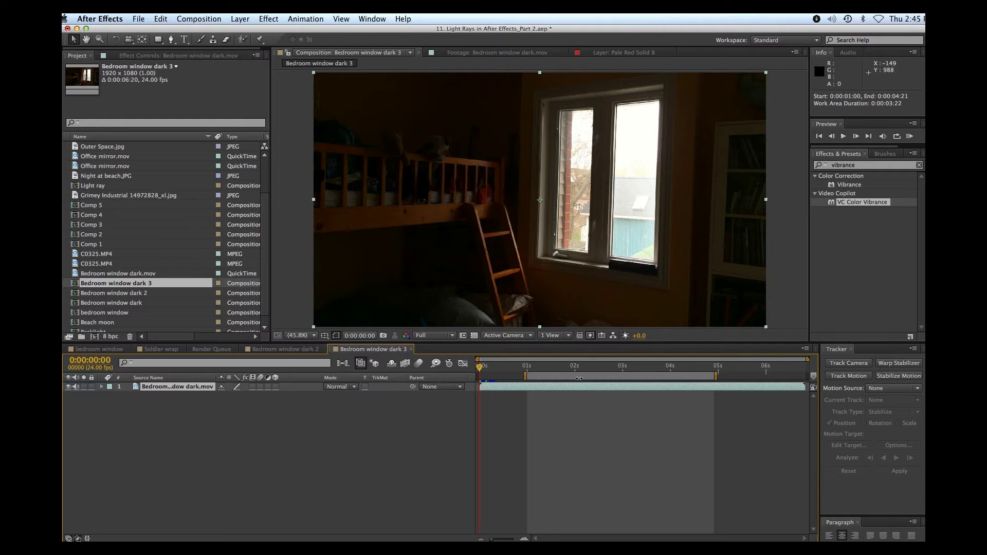
{"action": "right_click", "coordinate": [577, 376]}
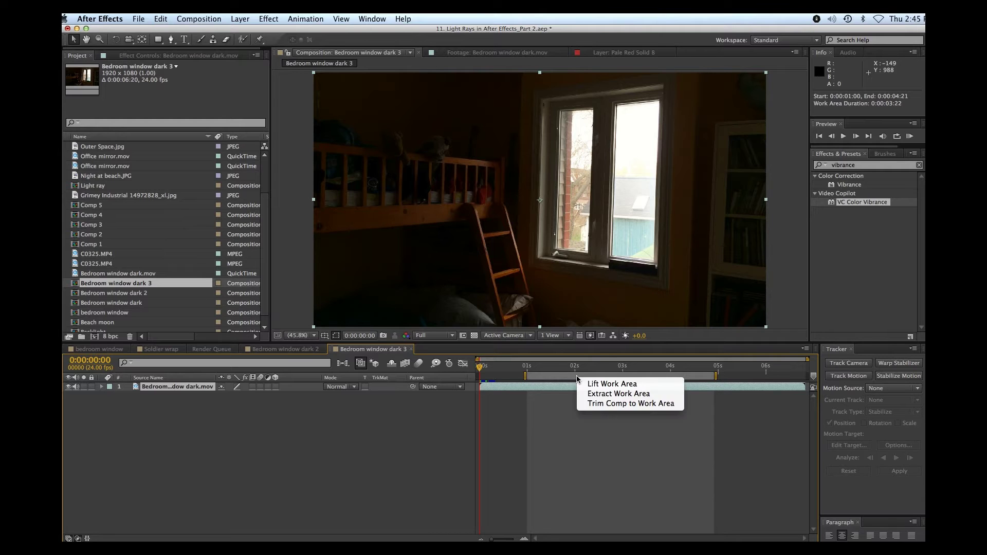
{"action": "left_click", "coordinate": [613, 404]}
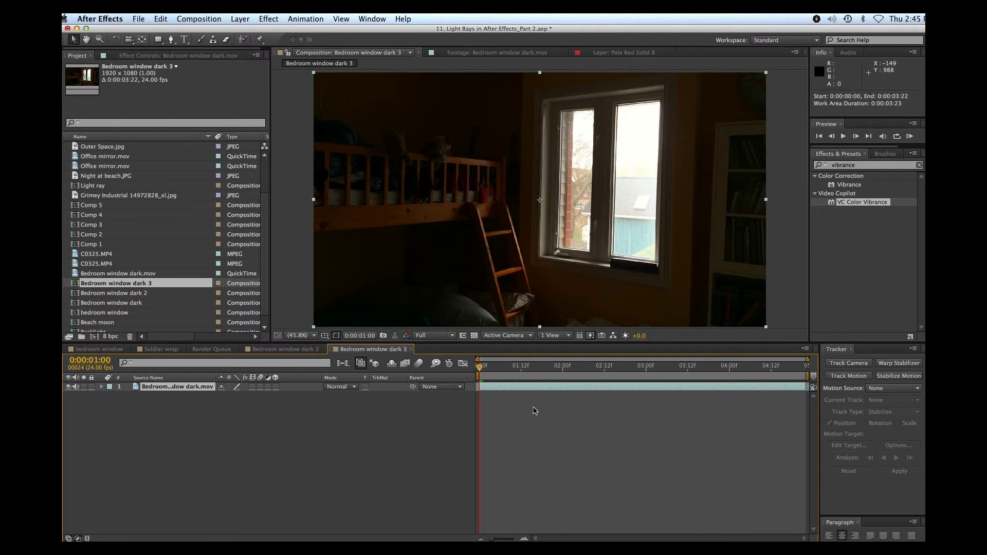
Preview the trimmed footage, return to the start, and run a 3D camera track on it
{"action": "key", "text": "space"}
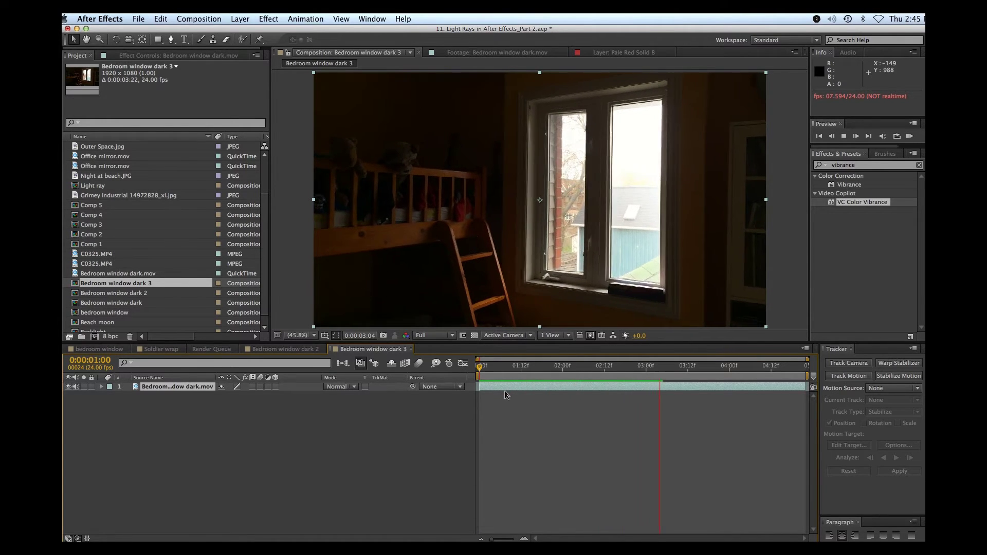
{"action": "key", "text": "space"}
{"action": "key", "text": "Home"}
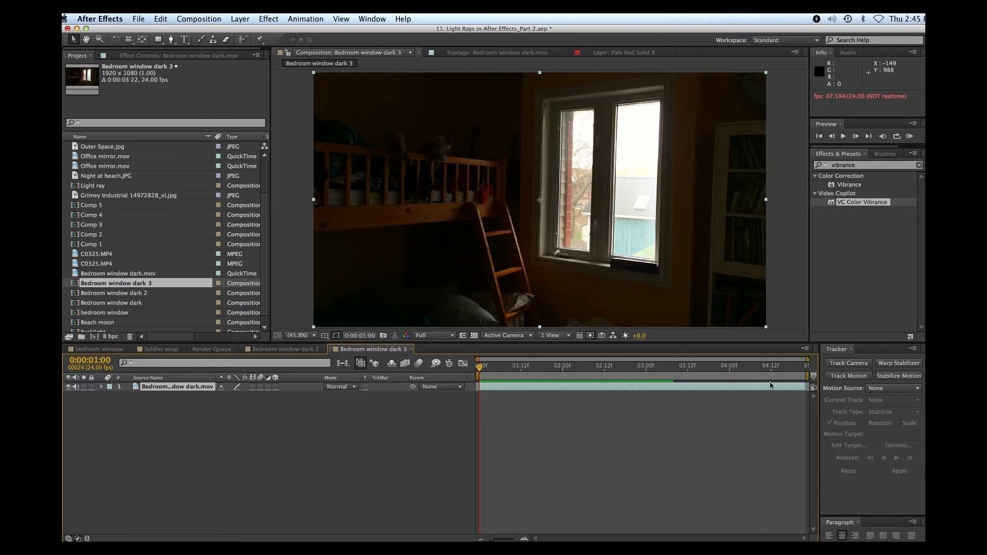
{"action": "left_click", "coordinate": [849, 365]}
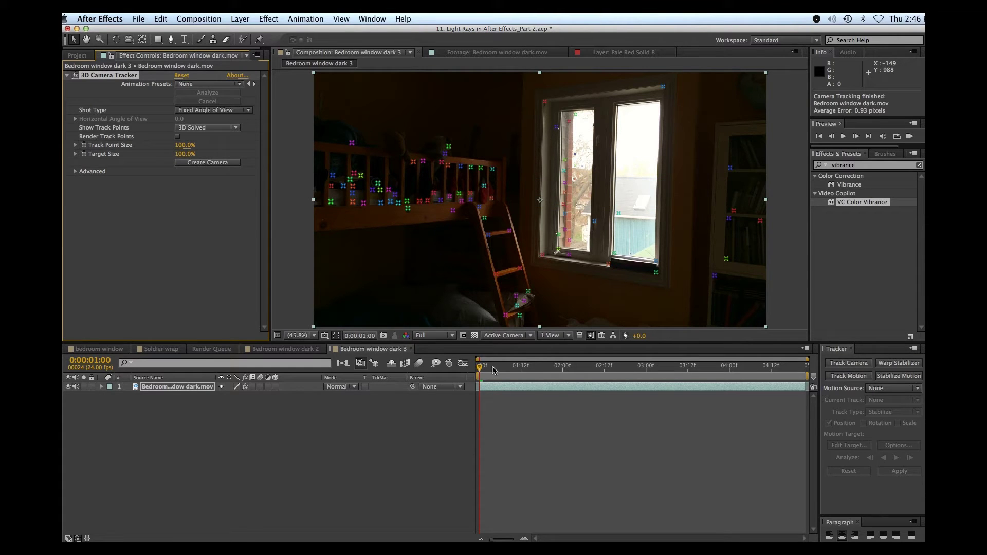
Preview the solved track points, then bring up creation options for a target on the window
{"action": "left_click", "coordinate": [481, 377]}
{"action": "key", "text": "space"}
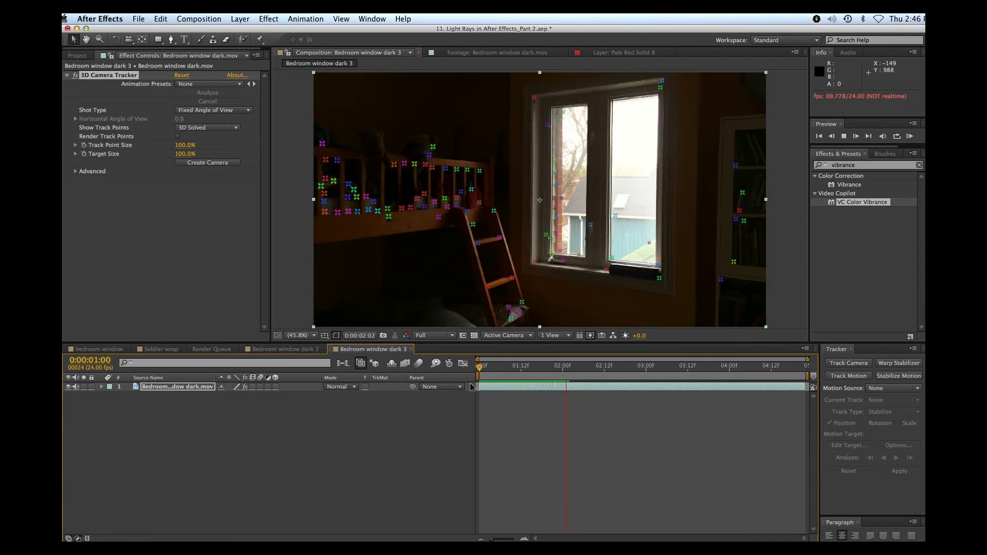
{"action": "left_click", "coordinate": [481, 369]}
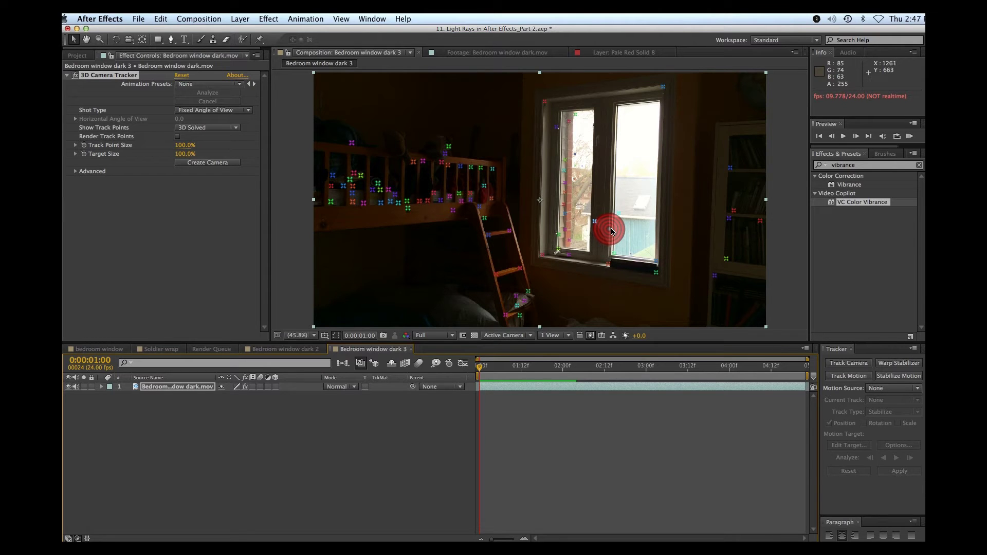
{"action": "right_click", "coordinate": [611, 231]}
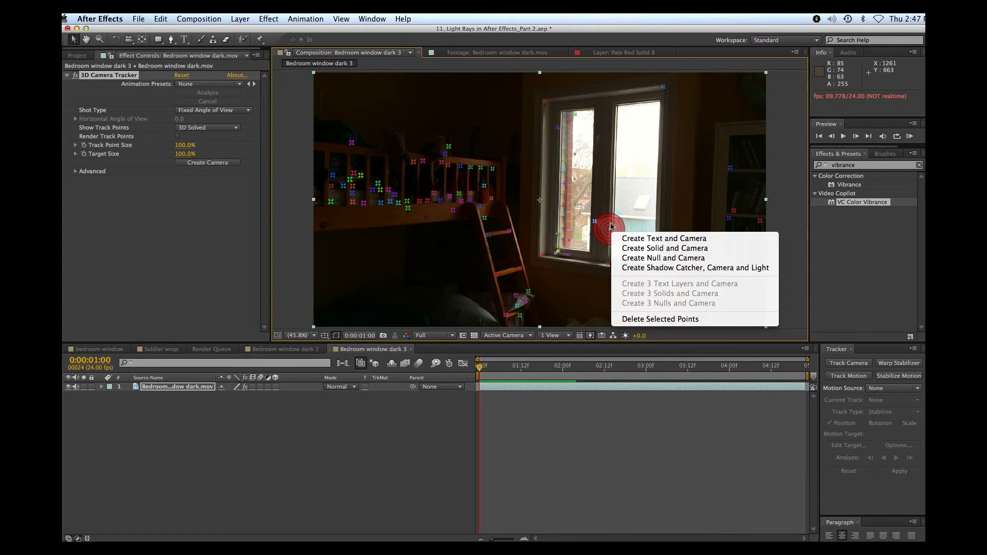
Create a tracked solid and camera on the window, and preview it following the footage
{"action": "left_click", "coordinate": [642, 249]}
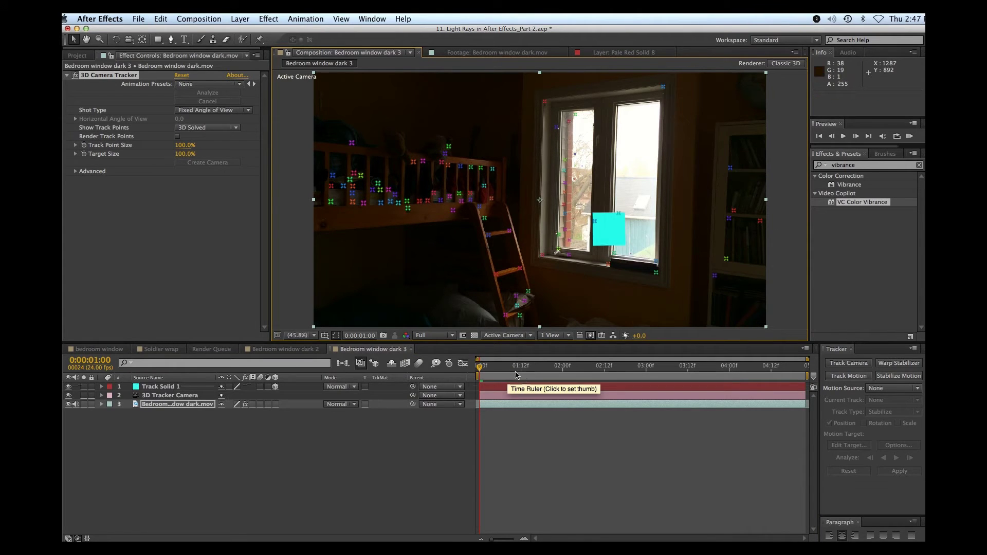
{"action": "left_click", "coordinate": [454, 369]}
{"action": "key", "text": "space"}
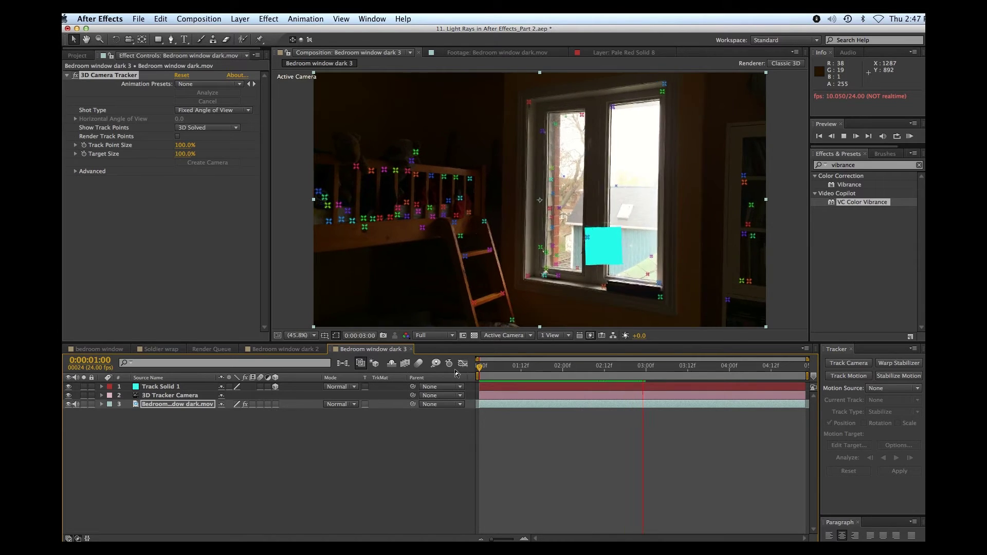
{"action": "key", "text": "space"}
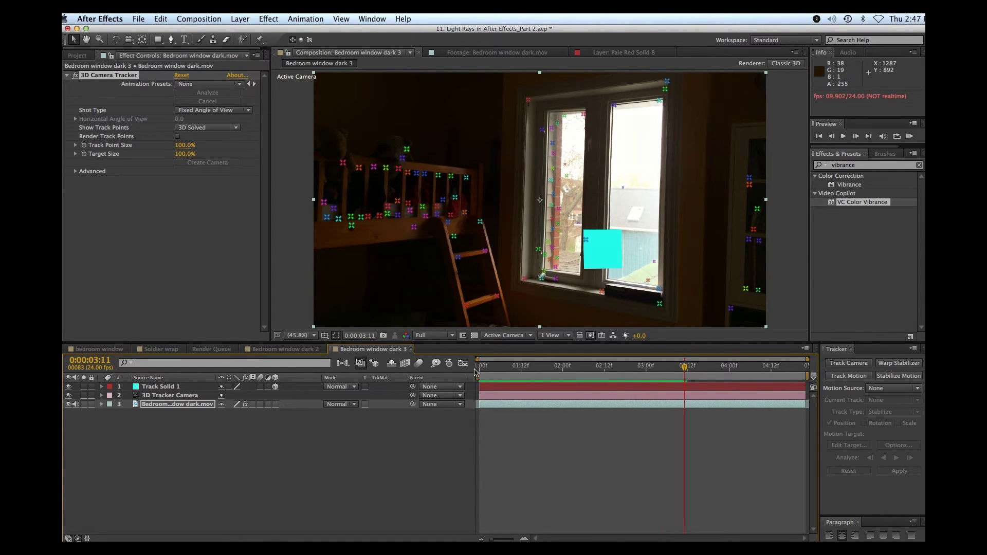
{"action": "left_click_drag", "start_coordinate": [492, 368], "coordinate": [478, 367]}
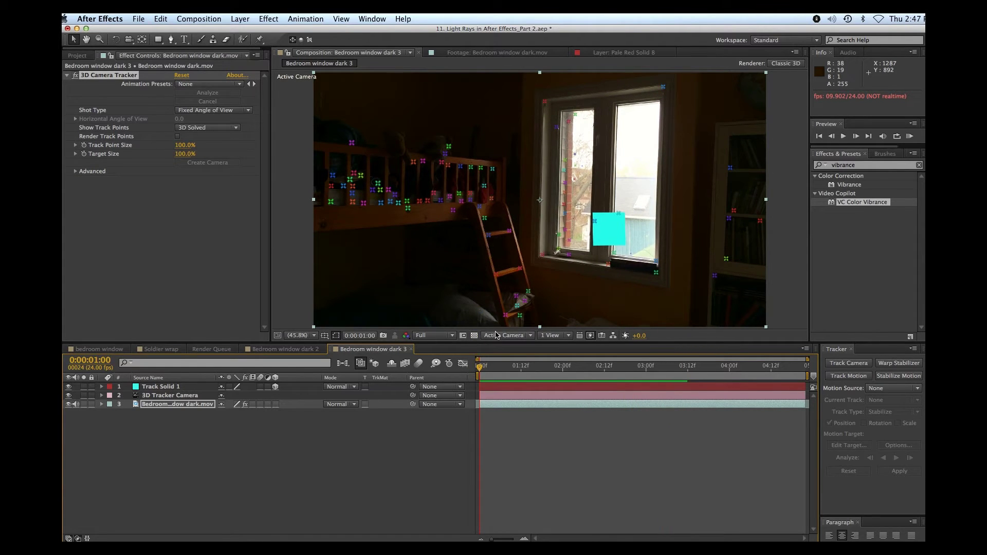
Reveal Track Solid 1's properties and select the cyan solid on the window
{"action": "left_click", "coordinate": [617, 237]}
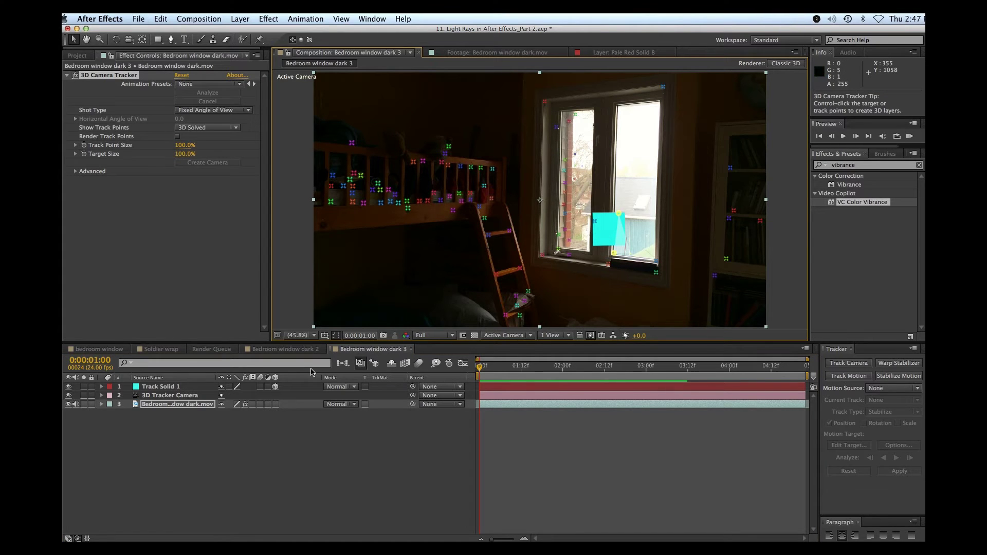
{"action": "left_click", "coordinate": [154, 387]}
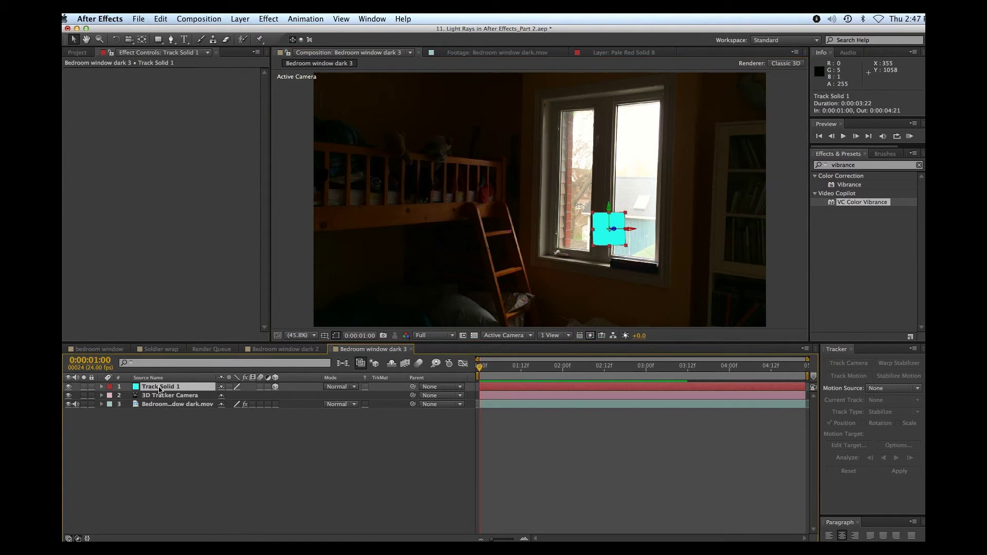
{"action": "key", "text": "F2"}
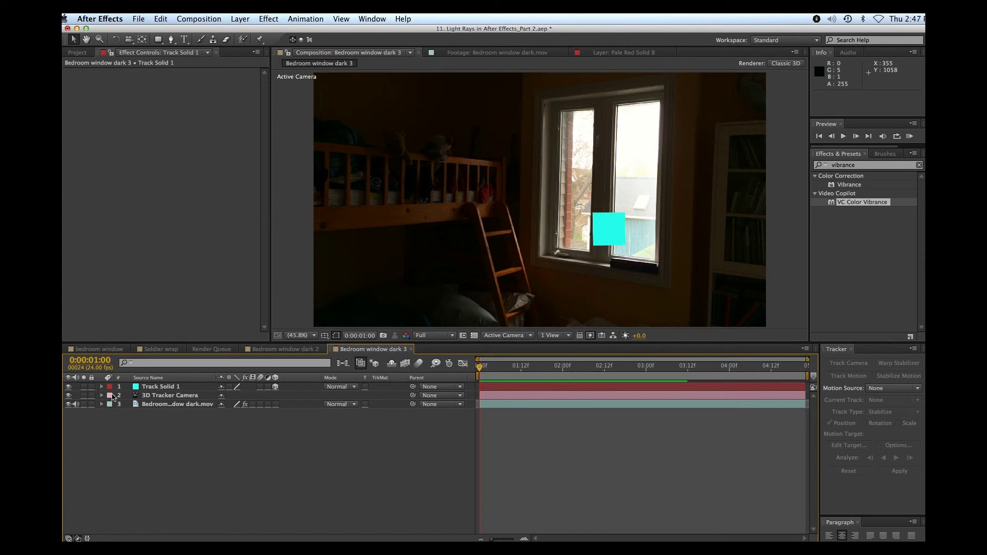
{"action": "left_click", "coordinate": [102, 387]}
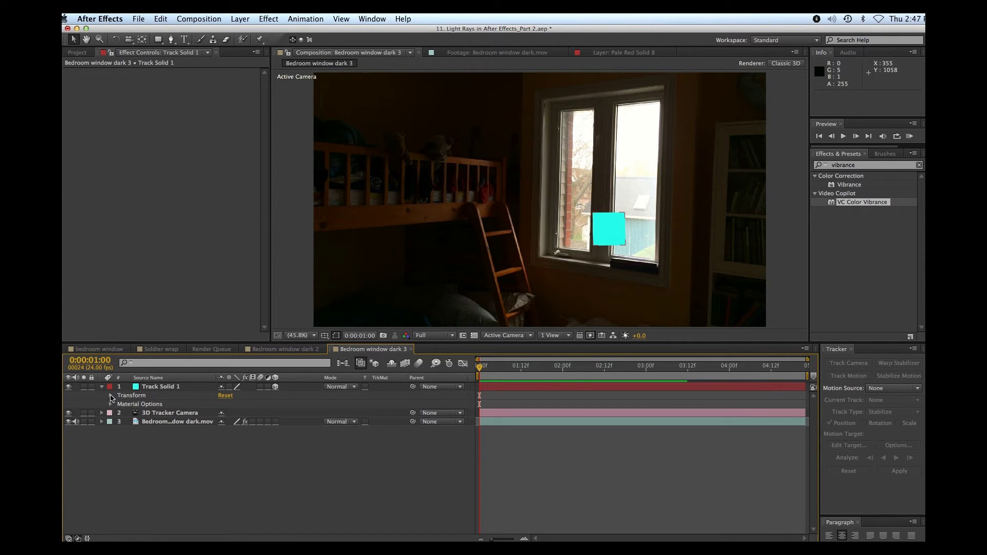
{"action": "left_click", "coordinate": [607, 237]}
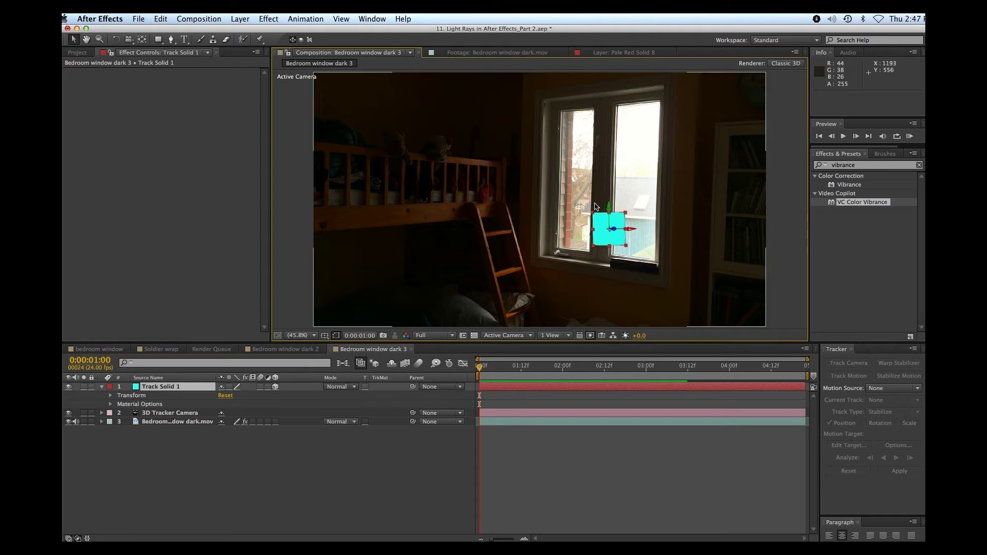
Enlarge the cyan solid over the right pane and set Orientation to 358.0°, 22.0°, 359.4°
{"action": "left_click_drag", "start_coordinate": [593, 214], "coordinate": [564, 175]}
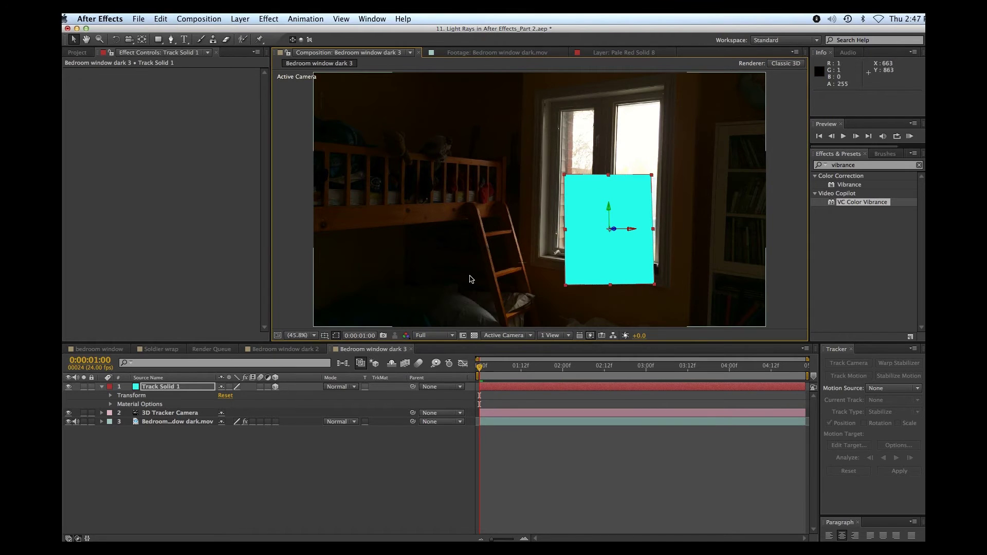
{"action": "left_click", "coordinate": [112, 397]}
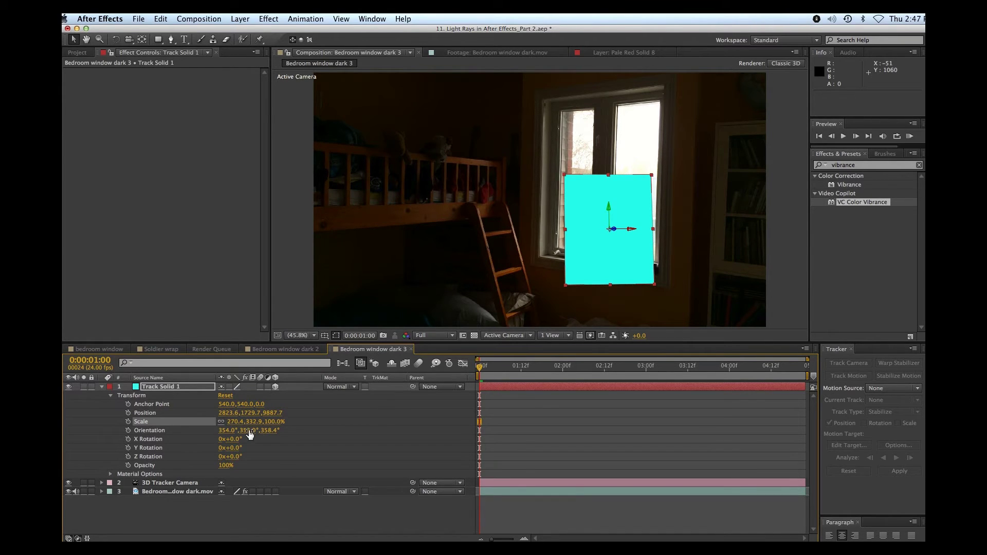
{"action": "left_click_drag", "start_coordinate": [230, 430], "coordinate": [270, 429]}
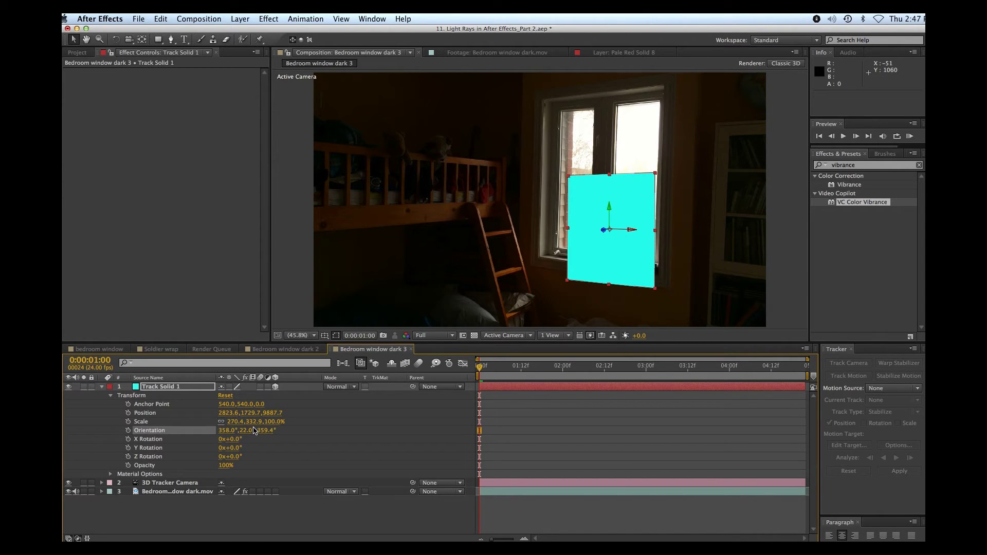
{"action": "left_click", "coordinate": [165, 524]}
Scale Track Solid 1 to 3099.4, 3816.0, 1146.2% so it fills the frame
{"action": "left_click", "coordinate": [138, 389]}
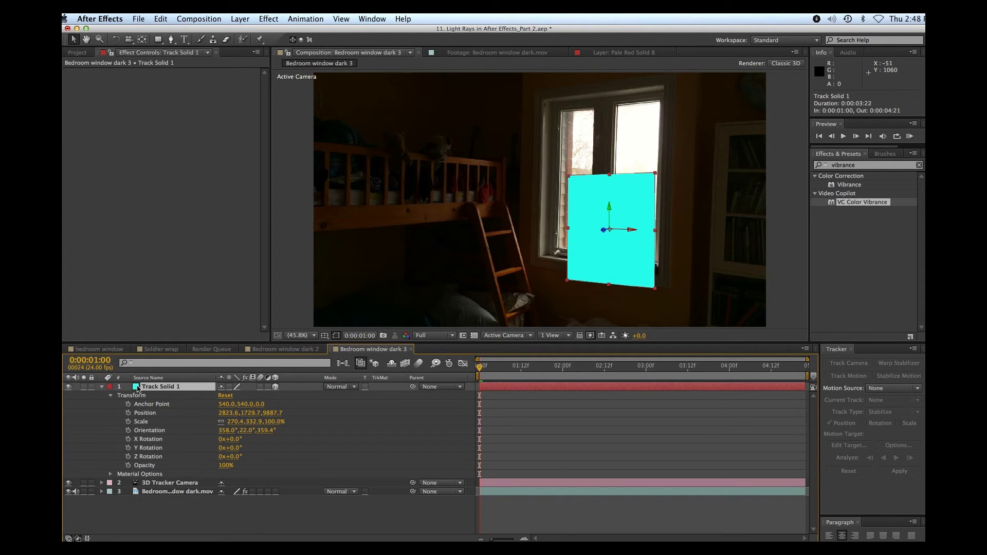
{"action": "key", "text": "s"}
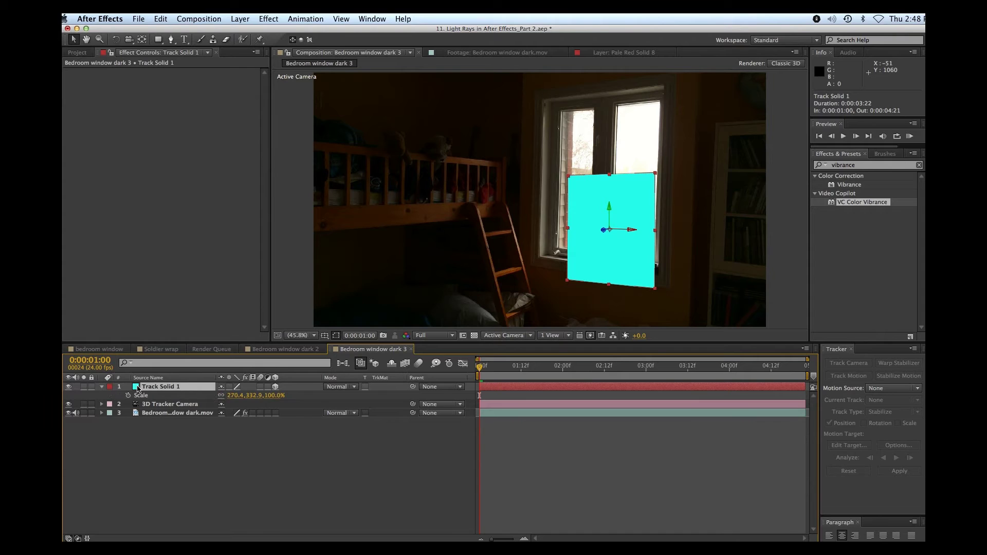
{"action": "left_click_drag", "start_coordinate": [234, 395], "coordinate": [562, 403]}
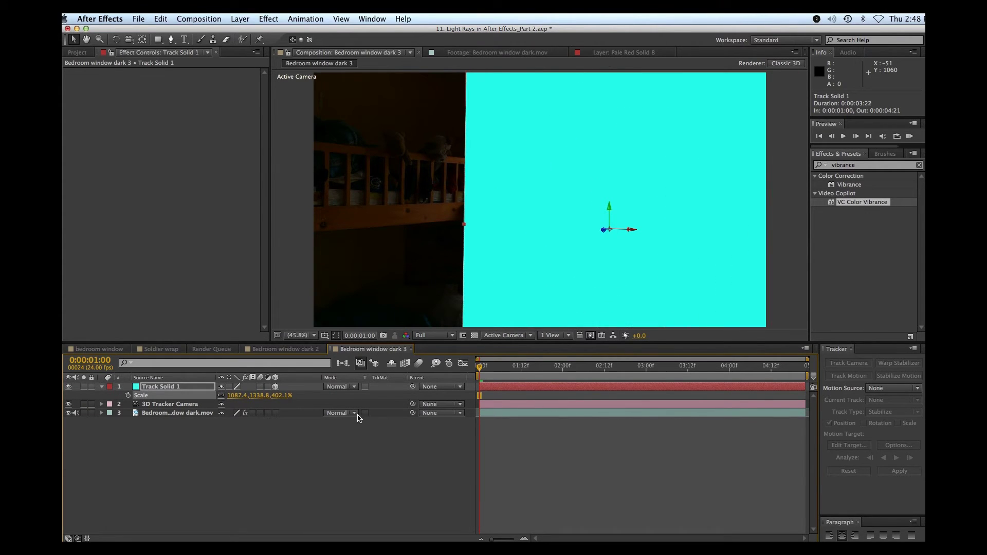
{"action": "left_click_drag", "start_coordinate": [238, 397], "coordinate": [820, 442]}
{"action": "left_click_drag", "start_coordinate": [237, 396], "coordinate": [372, 394]}
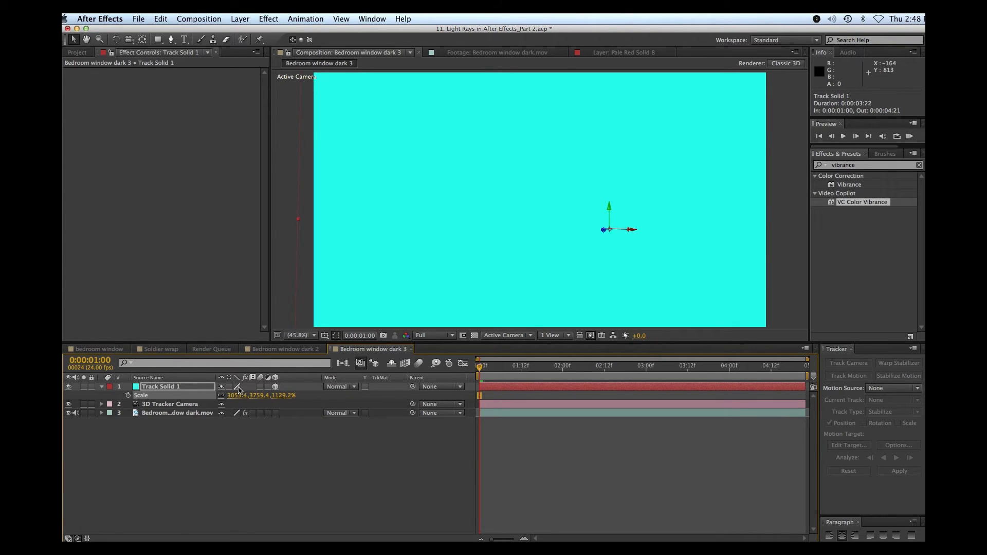
{"action": "left_click_drag", "start_coordinate": [238, 390], "coordinate": [234, 389]}
Lower Track Solid 1's opacity to 63%
{"action": "left_click", "coordinate": [137, 388]}
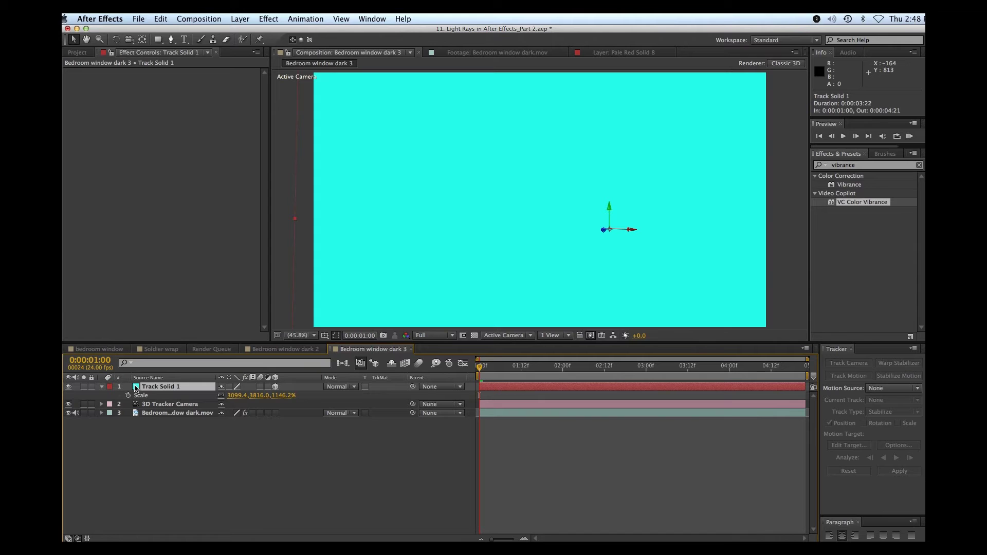
{"action": "key", "text": "t"}
{"action": "left_click_drag", "start_coordinate": [224, 395], "coordinate": [206, 395]}
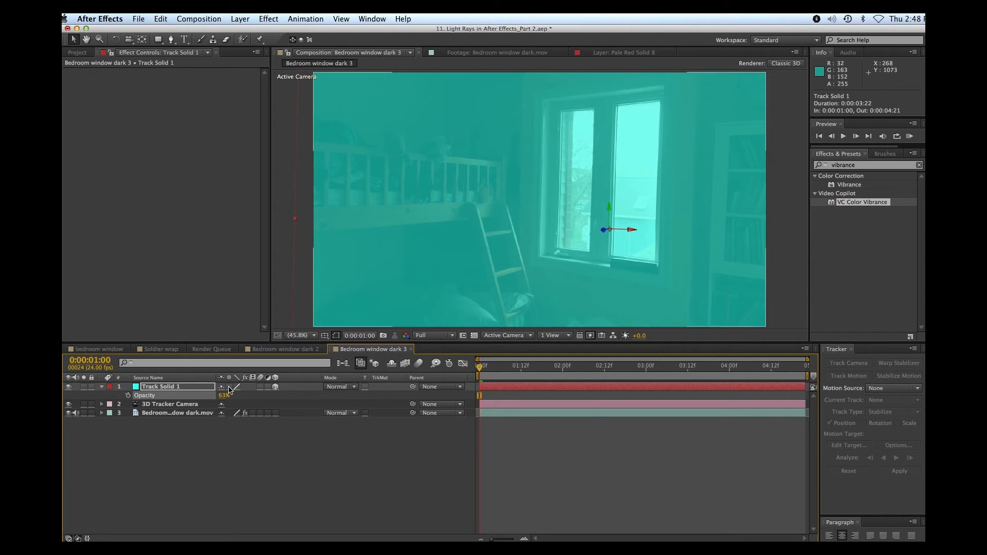
Draw a four-point Pen mask around the right window pane
{"action": "left_click", "coordinate": [172, 40]}
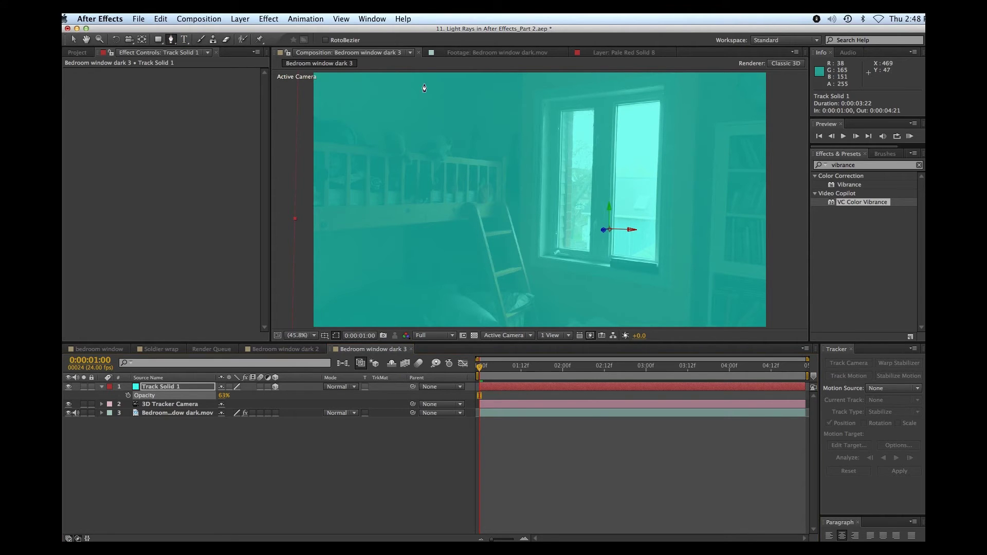
{"action": "left_click", "coordinate": [616, 106]}
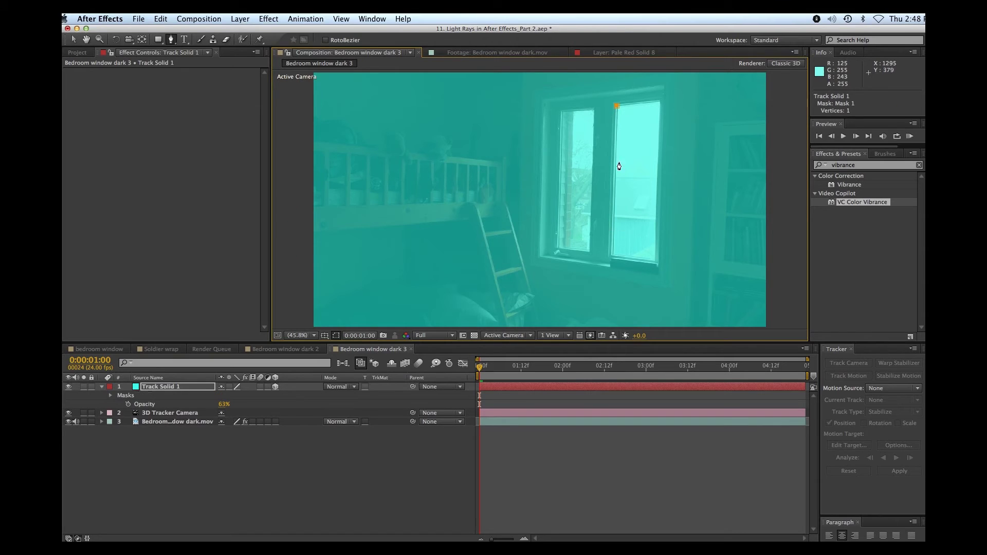
{"action": "left_click", "coordinate": [612, 255]}
{"action": "left_click", "coordinate": [653, 260]}
{"action": "left_click", "coordinate": [659, 100]}
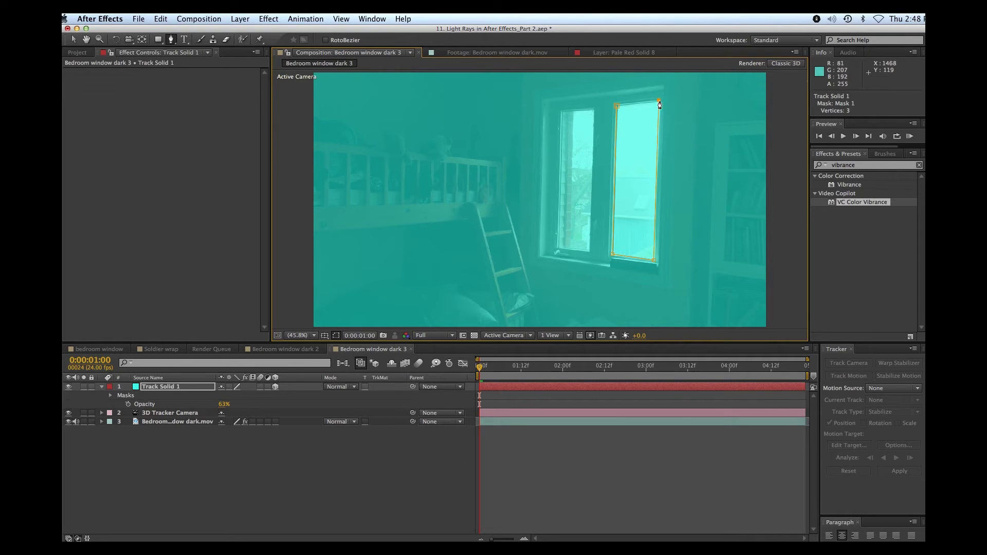
{"action": "left_click", "coordinate": [616, 106]}
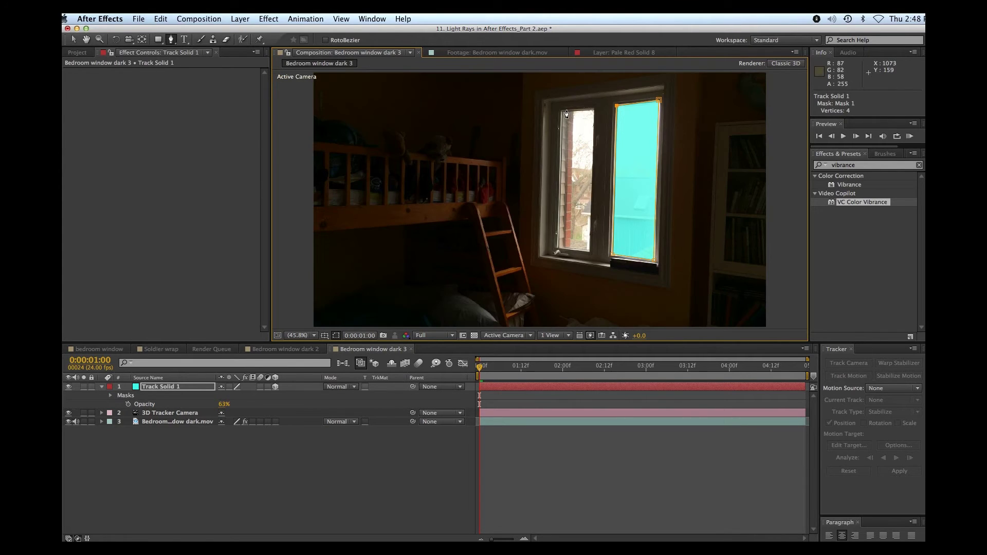
Change Track Solid 1's colour to near-white in Solid Settings
{"action": "left_click", "coordinate": [224, 477]}
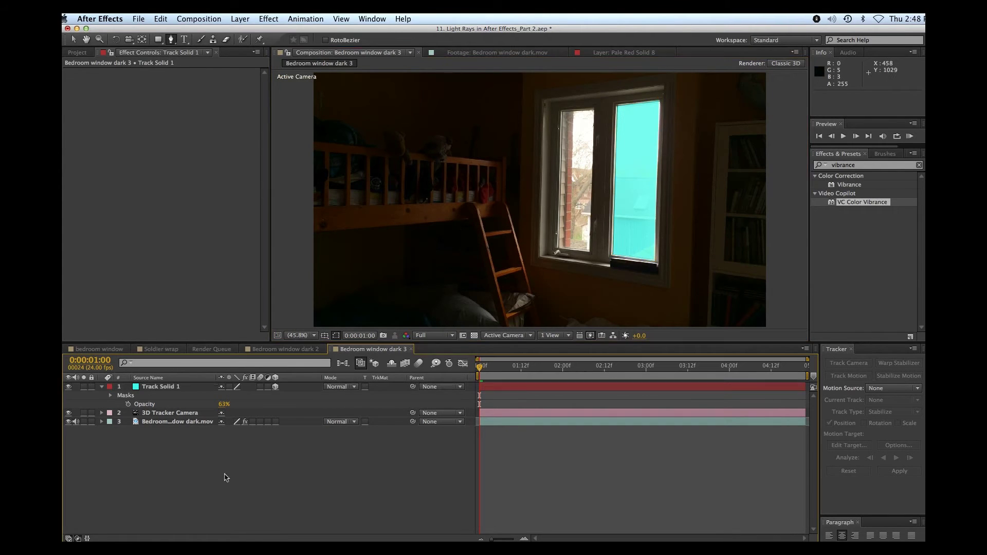
{"action": "left_click", "coordinate": [152, 391]}
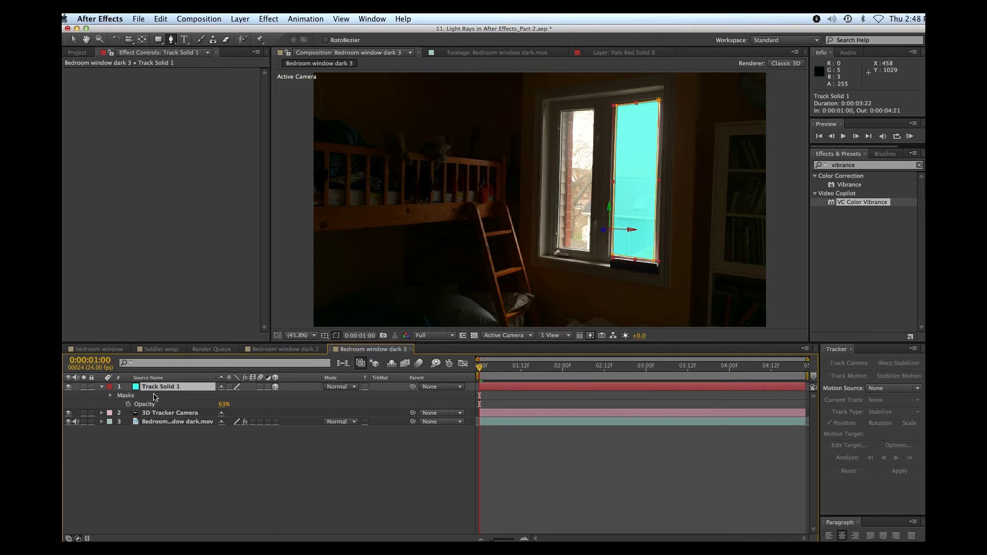
{"action": "left_click", "coordinate": [245, 19]}
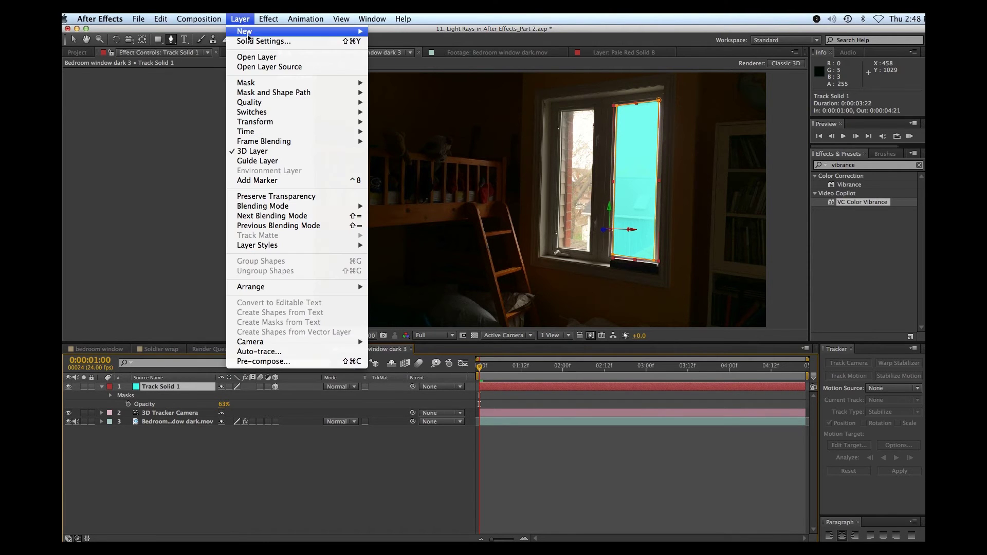
{"action": "left_click", "coordinate": [250, 41]}
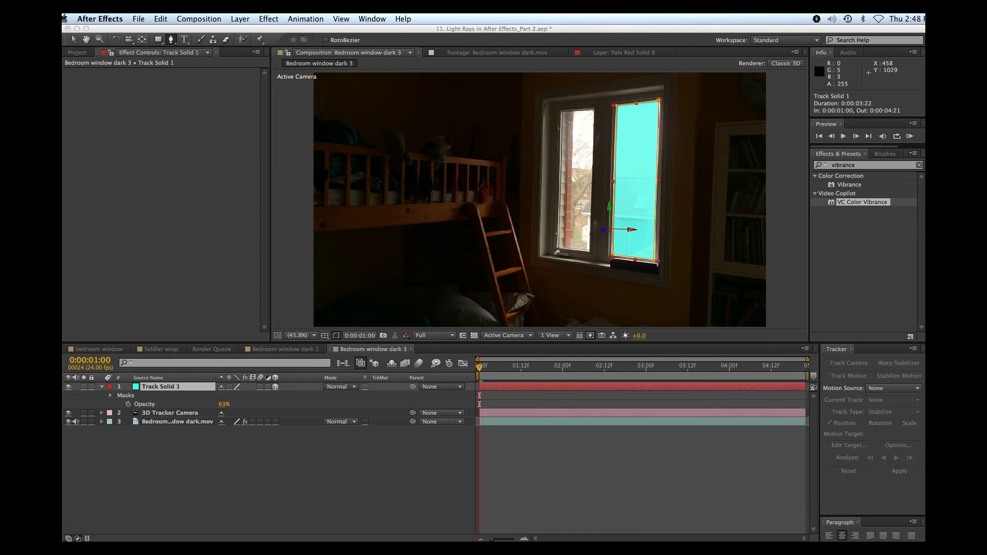
{"action": "left_click", "coordinate": [838, 279]}
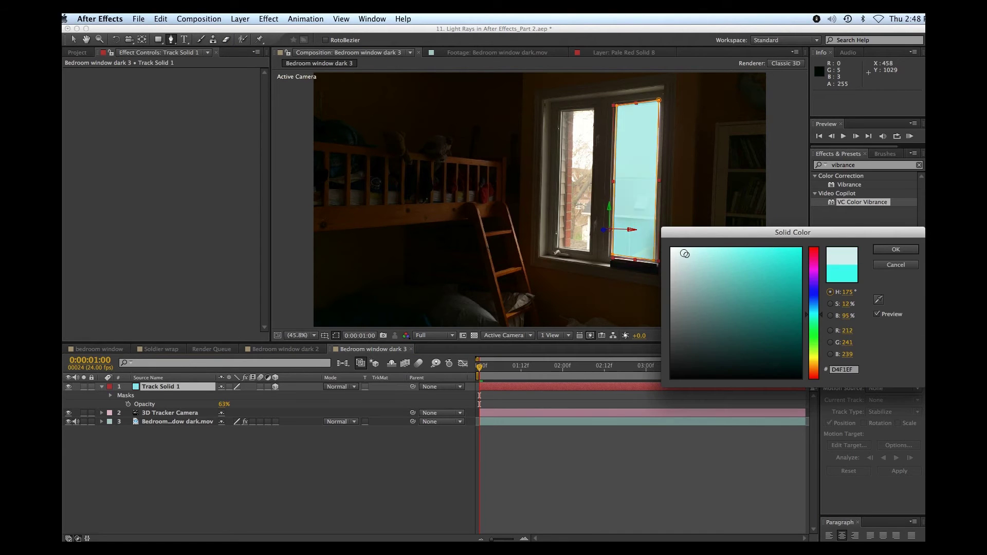
{"action": "left_click_drag", "start_coordinate": [684, 253], "coordinate": [672, 250]}
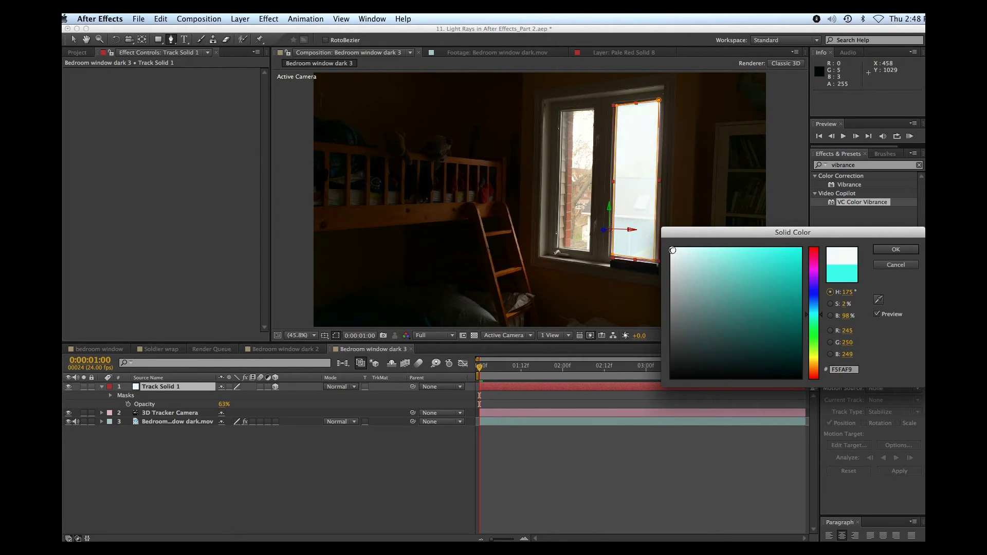
{"action": "left_click", "coordinate": [891, 249]}
Raise the solid's opacity to 100% and preview it tracking the right pane
{"action": "left_click", "coordinate": [607, 402]}
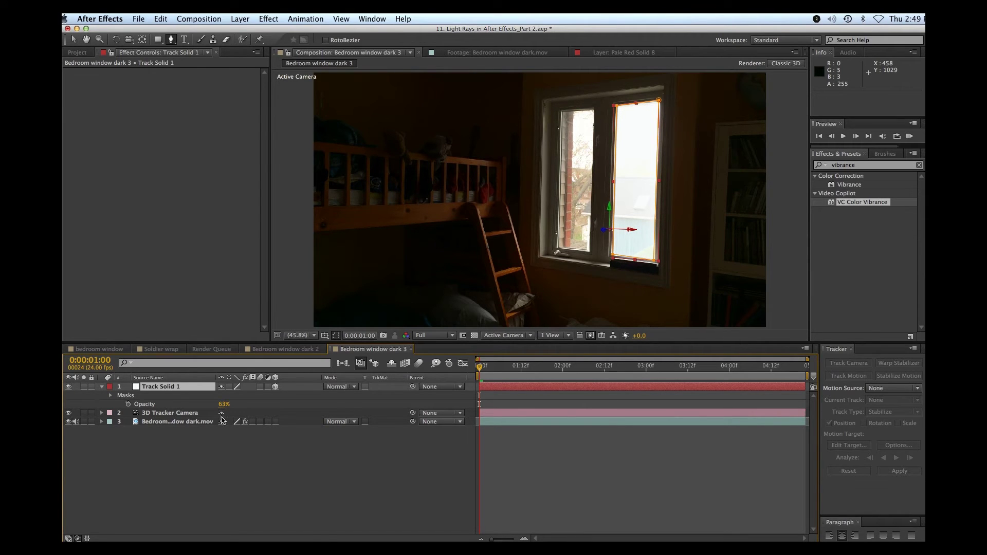
{"action": "left_click_drag", "start_coordinate": [224, 404], "coordinate": [326, 403]}
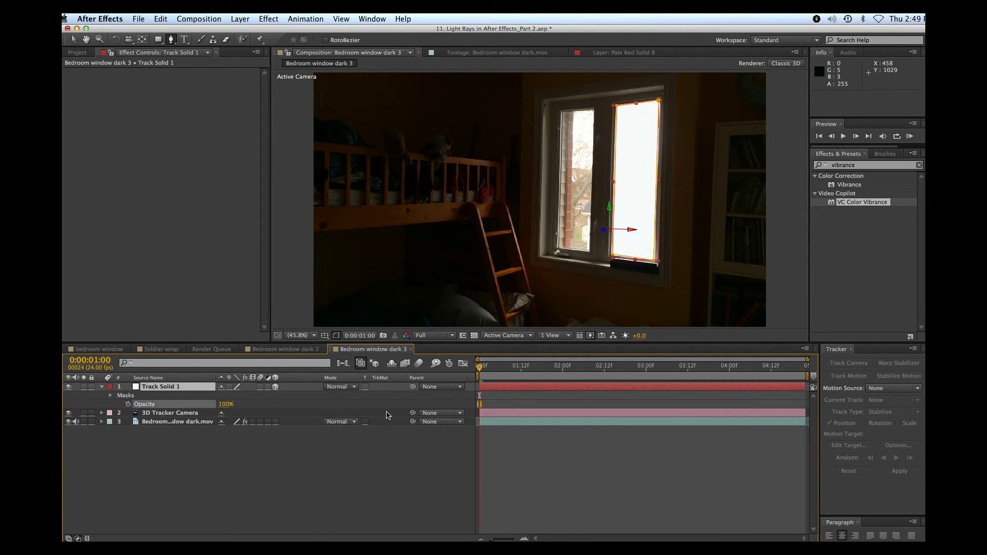
{"action": "key", "text": "space"}
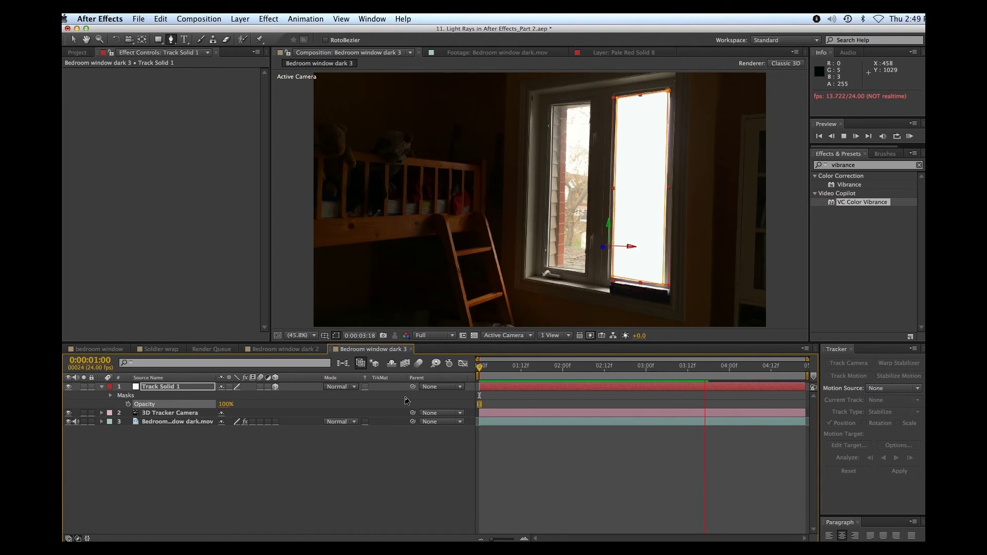
{"action": "key", "text": "space"}
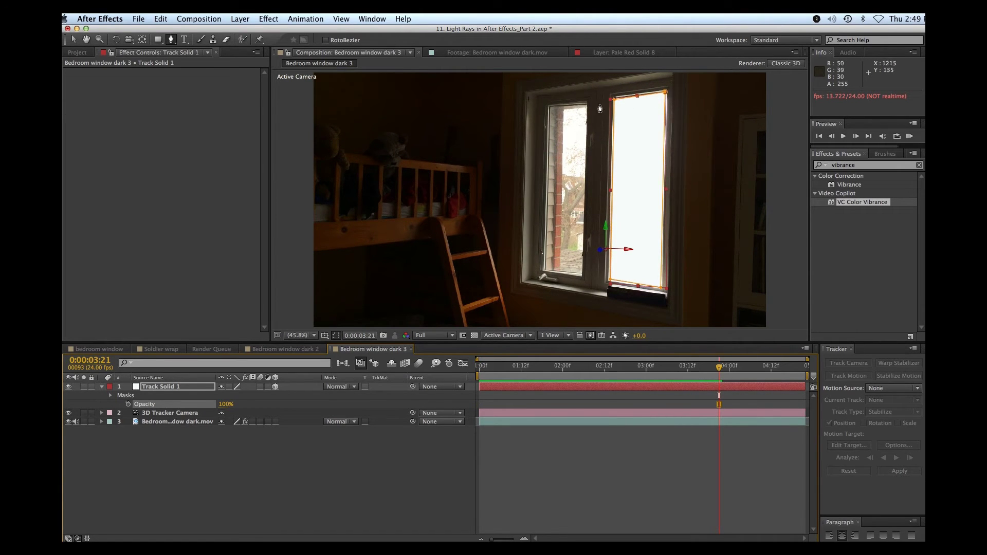
{"action": "left_click", "coordinate": [138, 389]}
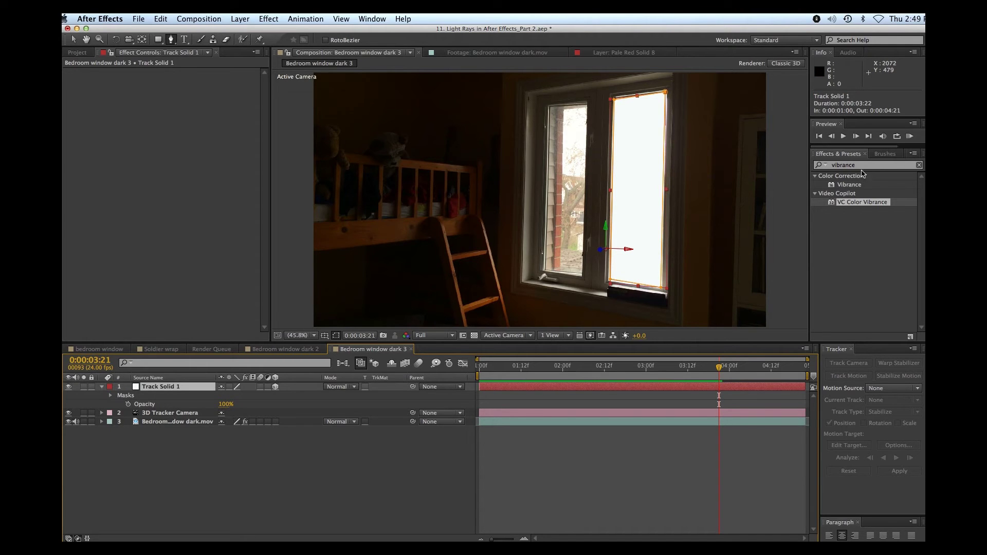
Search 'radial' and apply CC Radial Fast Blur to Track Solid 1
{"action": "left_click", "coordinate": [817, 166]}
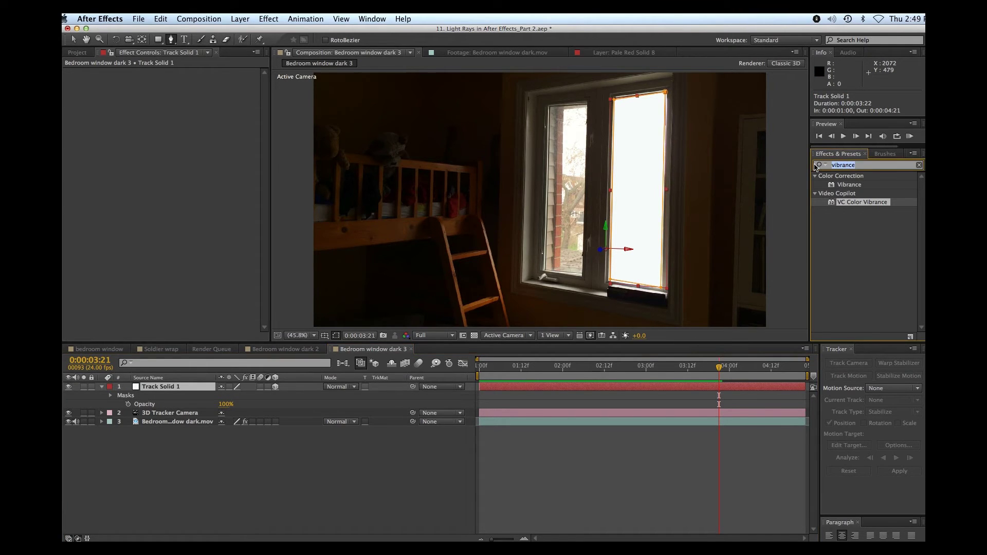
{"action": "type", "text": "radial"}
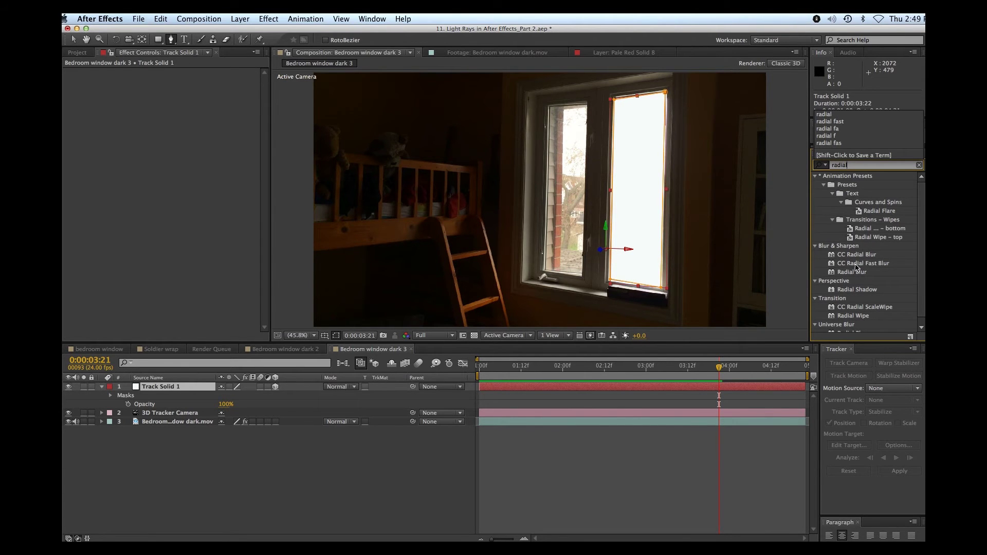
{"action": "left_click_drag", "start_coordinate": [855, 266], "coordinate": [650, 204]}
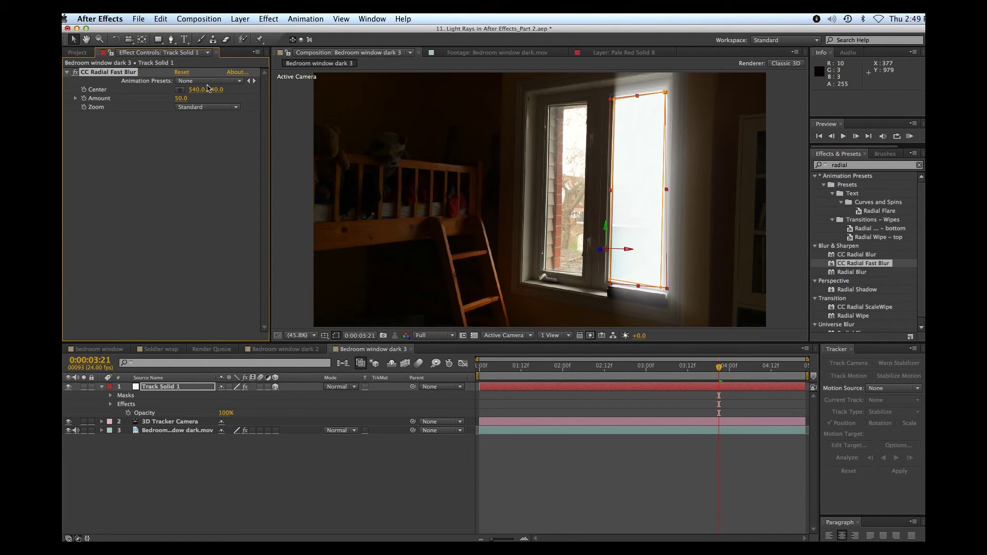
Set the blur Amount to 100 and Zoom to Brightest
{"action": "left_click_drag", "start_coordinate": [181, 98], "coordinate": [215, 98]}
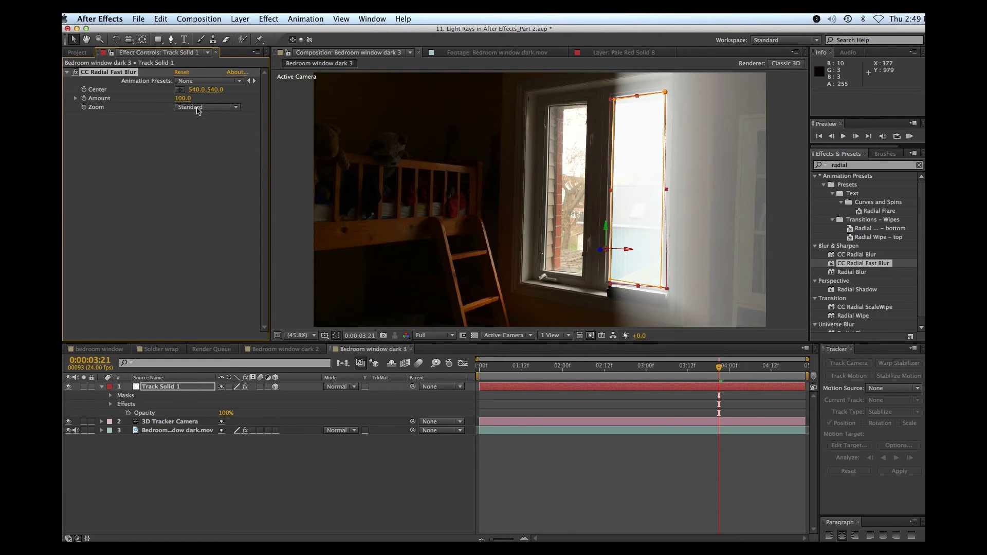
{"action": "left_click", "coordinate": [196, 110]}
{"action": "left_click", "coordinate": [200, 124]}
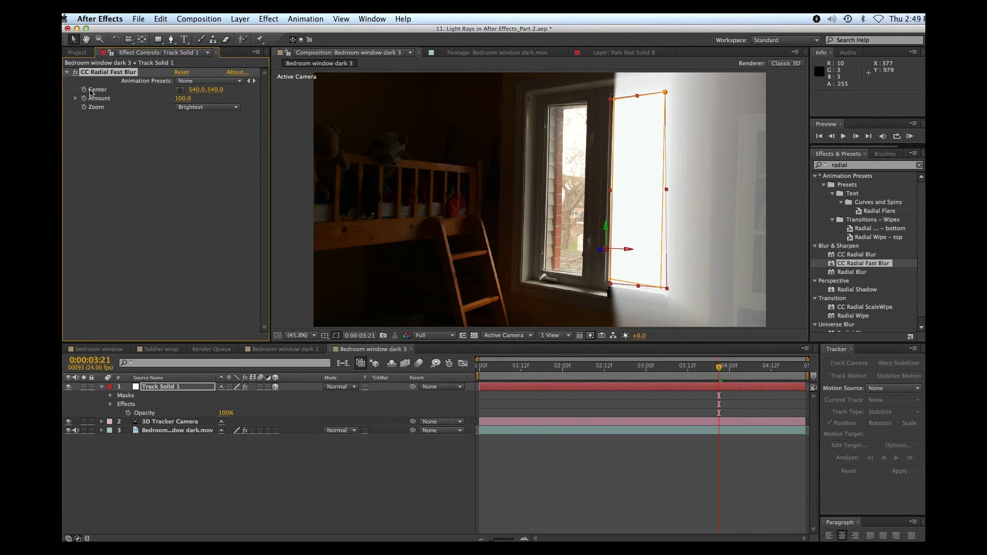
Move the radial blur Center to 767.5, 511.1 so rays fan left from the window
{"action": "left_click", "coordinate": [180, 90]}
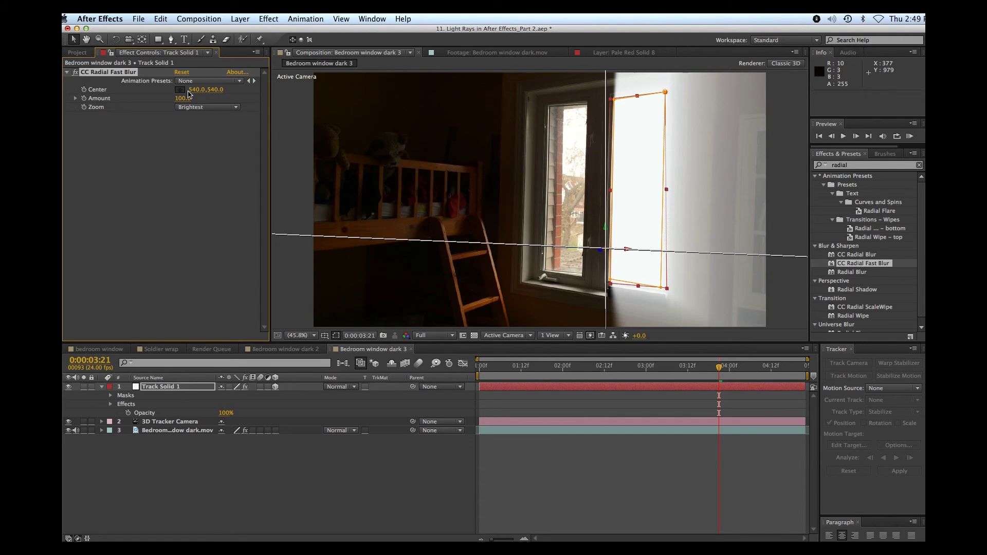
{"action": "left_click", "coordinate": [741, 207]}
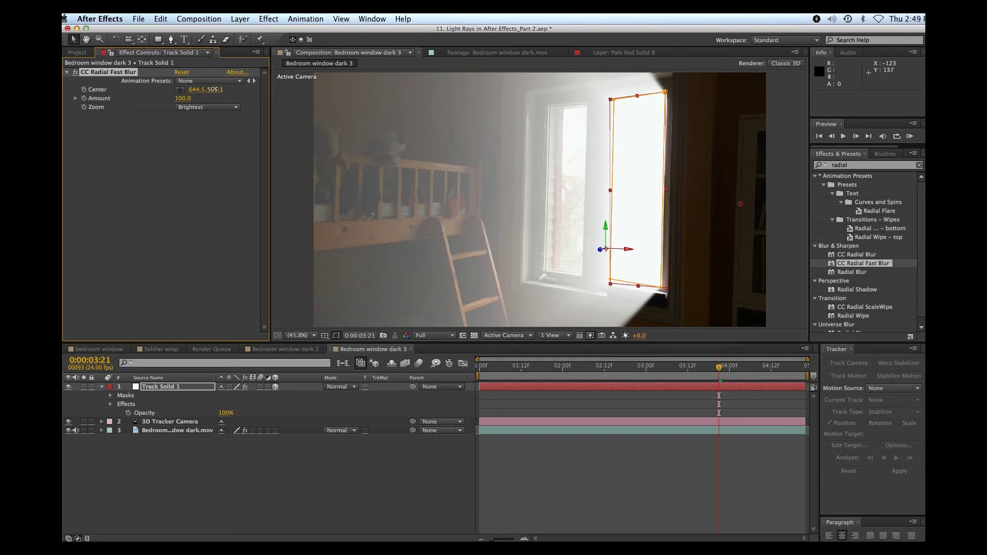
{"action": "left_click_drag", "start_coordinate": [213, 89], "coordinate": [139, 90]}
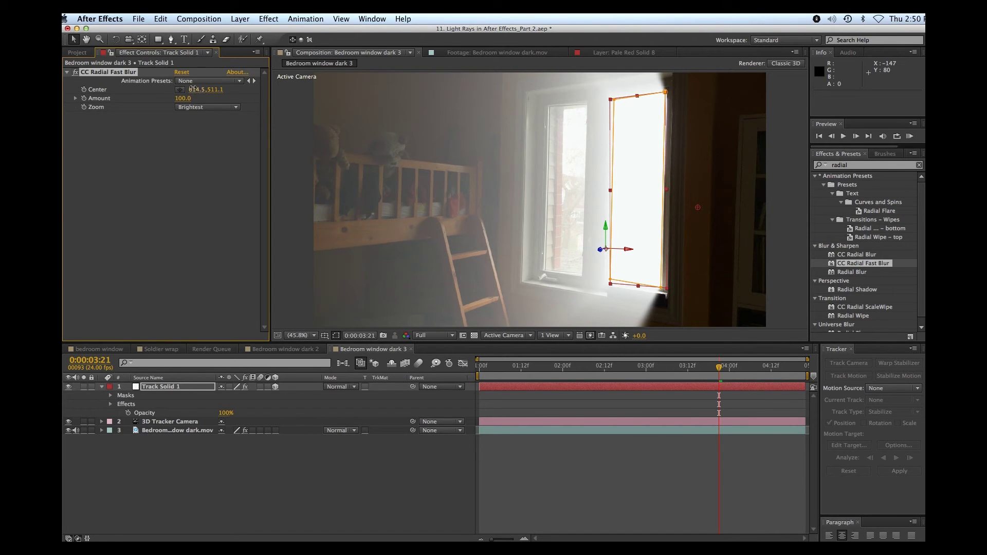
{"action": "left_click_drag", "start_coordinate": [192, 89], "coordinate": [275, 94]}
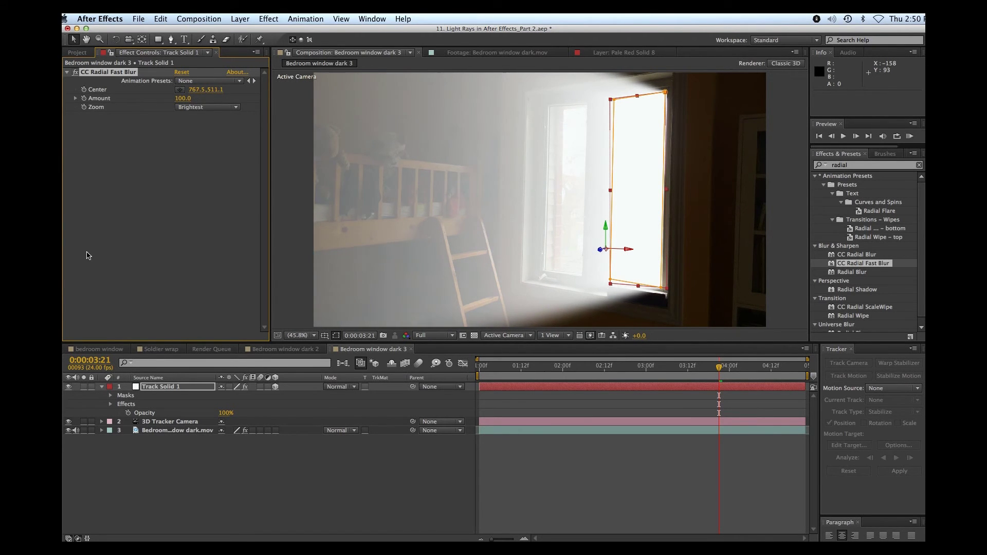
Lower Track Solid 1's opacity to 63% and search Effects & Presets for 'tint'
{"action": "left_click", "coordinate": [219, 487]}
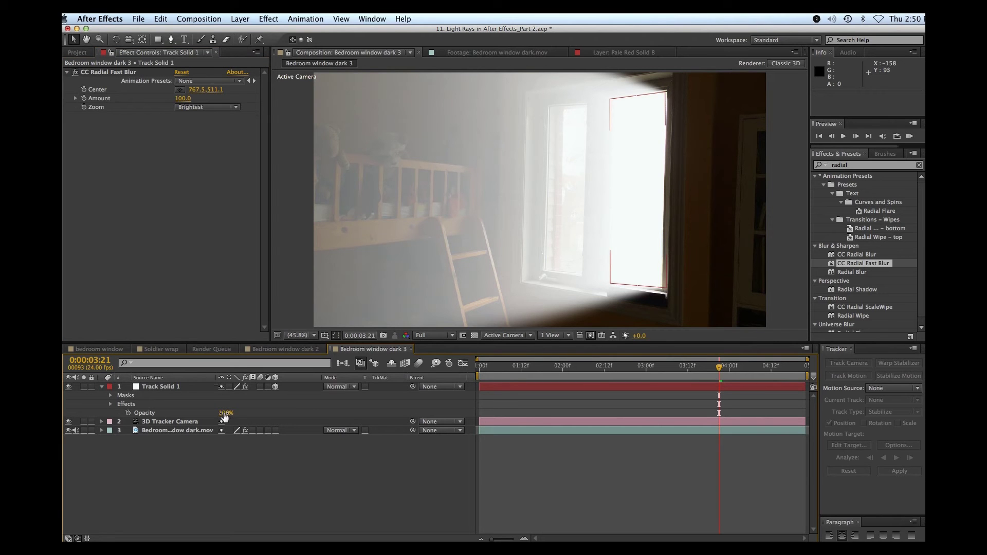
{"action": "left_click_drag", "start_coordinate": [225, 417], "coordinate": [216, 411]}
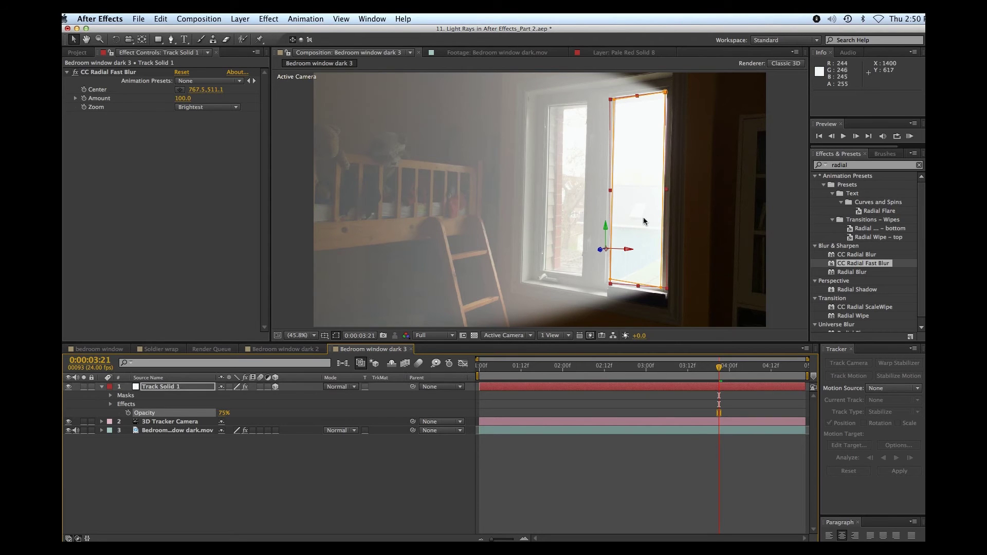
{"action": "left_click", "coordinate": [308, 460]}
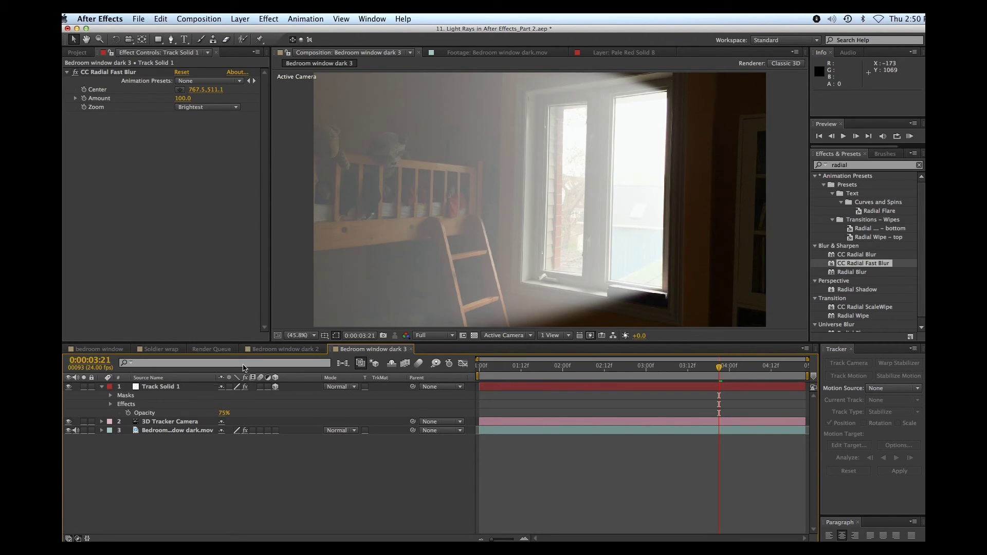
{"action": "left_click", "coordinate": [223, 414]}
{"action": "left_click_drag", "start_coordinate": [222, 412], "coordinate": [214, 411]}
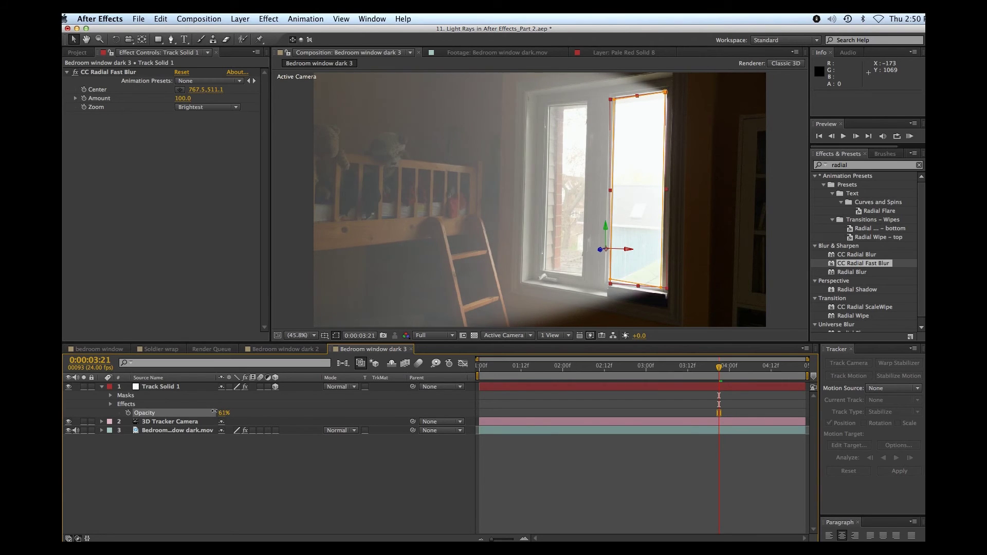
{"action": "left_click", "coordinate": [241, 457]}
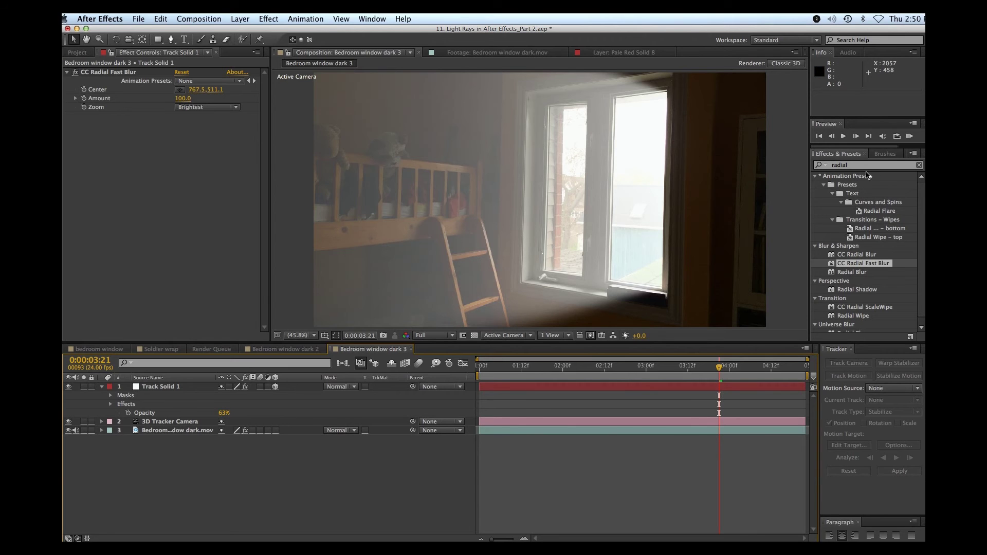
{"action": "left_click_drag", "start_coordinate": [853, 165], "coordinate": [809, 163]}
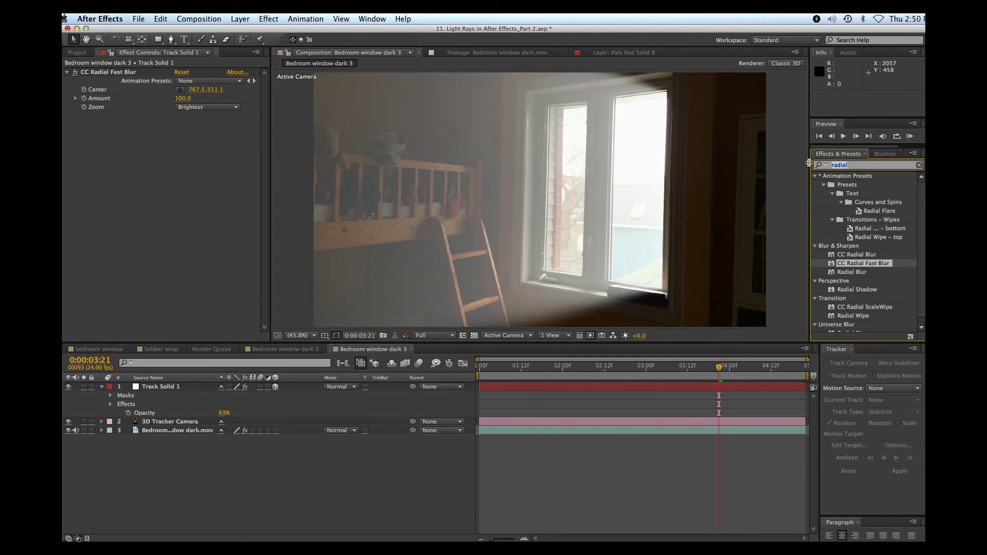
{"action": "type", "text": "tint"}
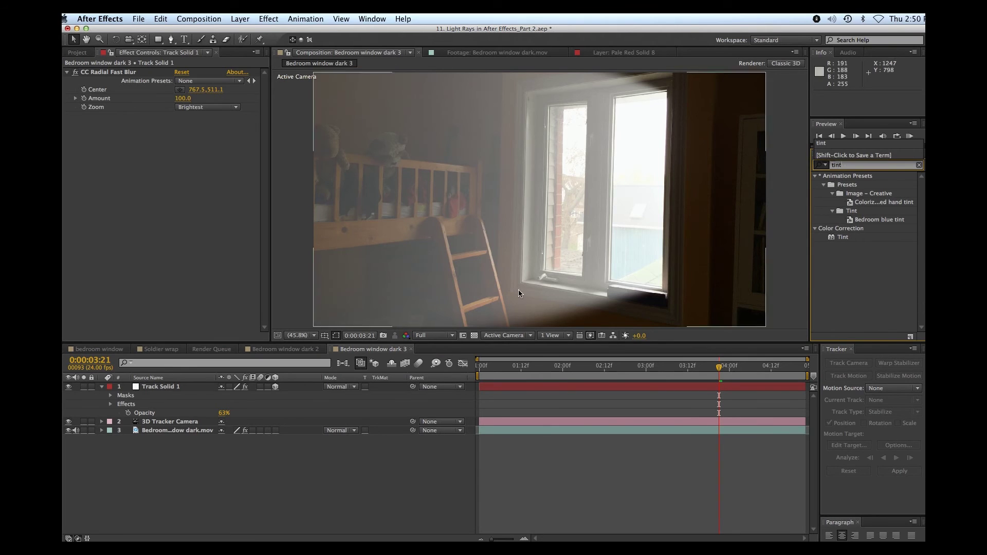
Create Adjustment Layer 9 at the top and apply the Tint effect to it
{"action": "left_click", "coordinate": [182, 455]}
{"action": "left_click", "coordinate": [238, 18]}
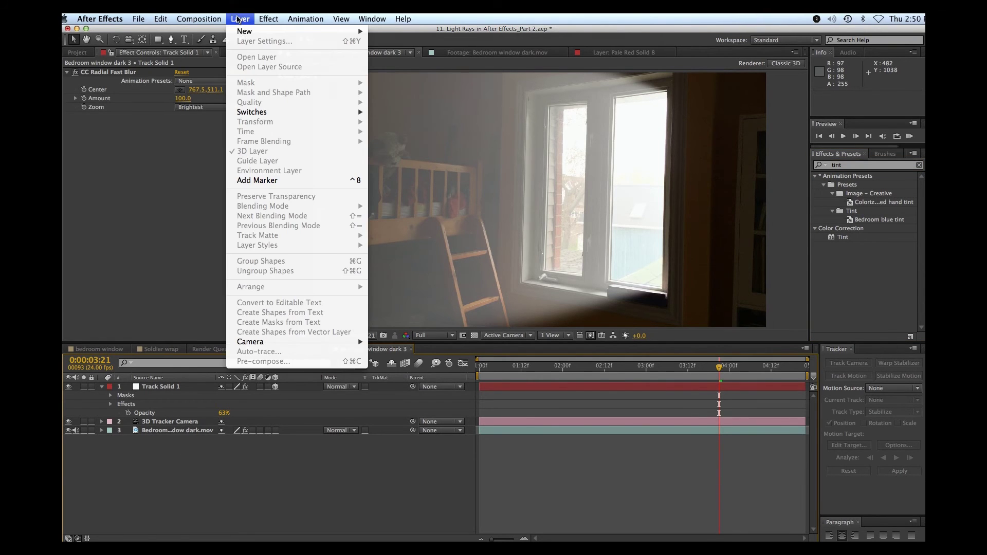
{"action": "mouse_move", "coordinate": [242, 31]}
{"action": "left_click", "coordinate": [409, 92]}
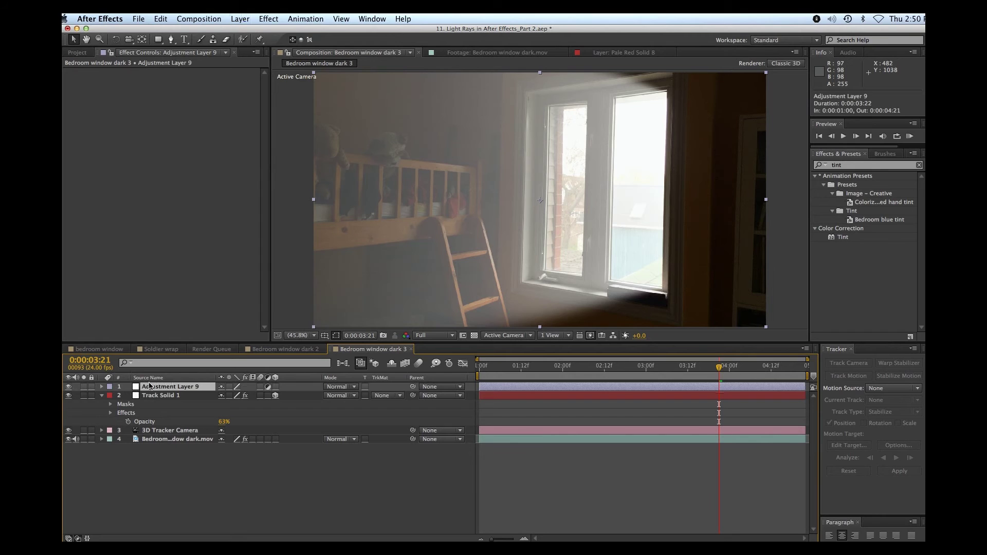
{"action": "left_click", "coordinate": [855, 165]}
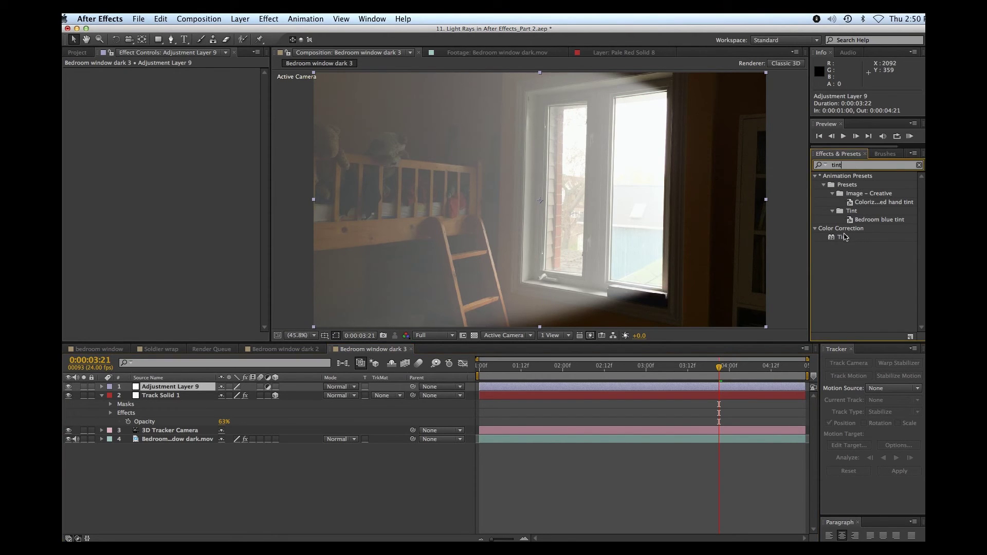
{"action": "left_click_drag", "start_coordinate": [845, 237], "coordinate": [216, 391]}
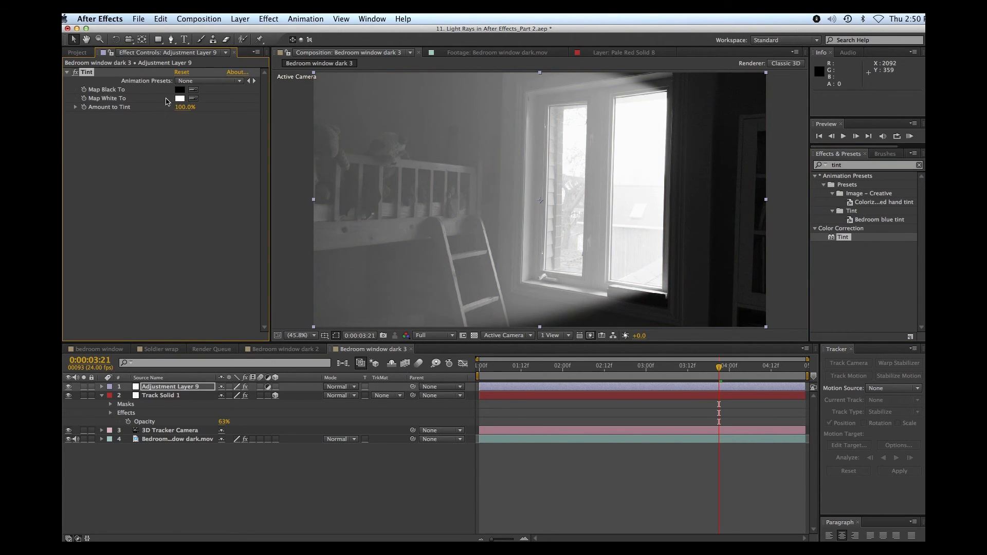
Set the Tint's highlight colour to golden yellow and its amount to 70%
{"action": "left_click", "coordinate": [179, 98]}
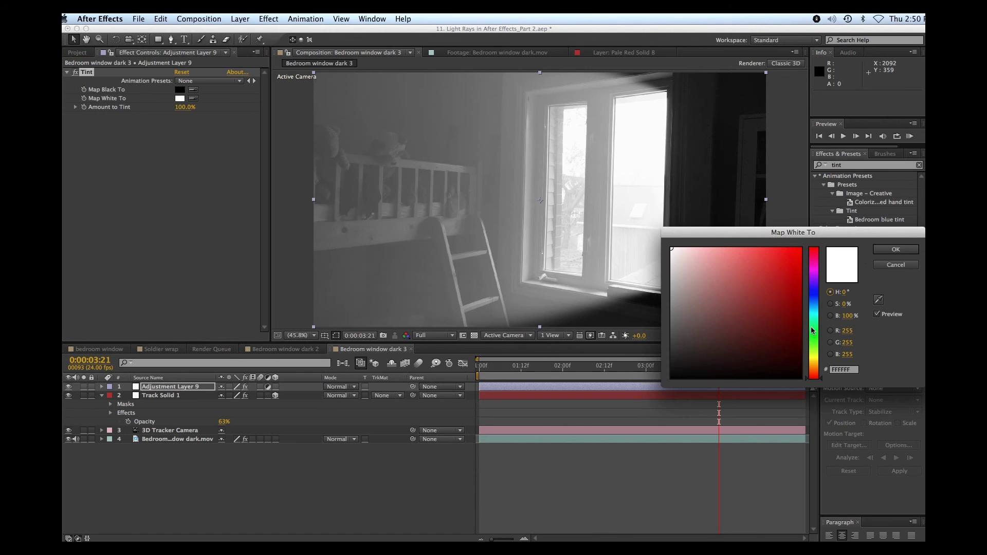
{"action": "left_click_drag", "start_coordinate": [812, 330], "coordinate": [813, 364]}
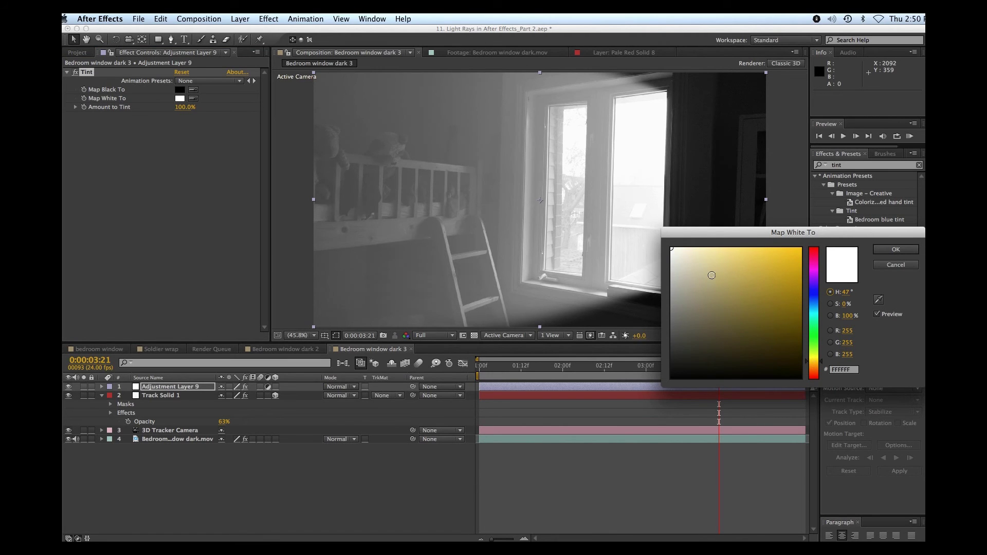
{"action": "left_click_drag", "start_coordinate": [673, 252], "coordinate": [769, 272]}
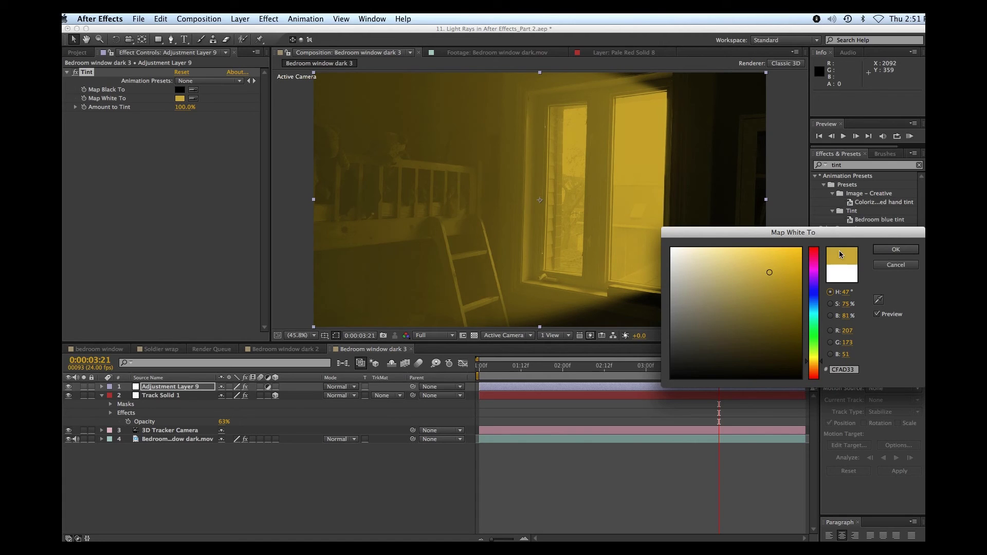
{"action": "left_click", "coordinate": [893, 250]}
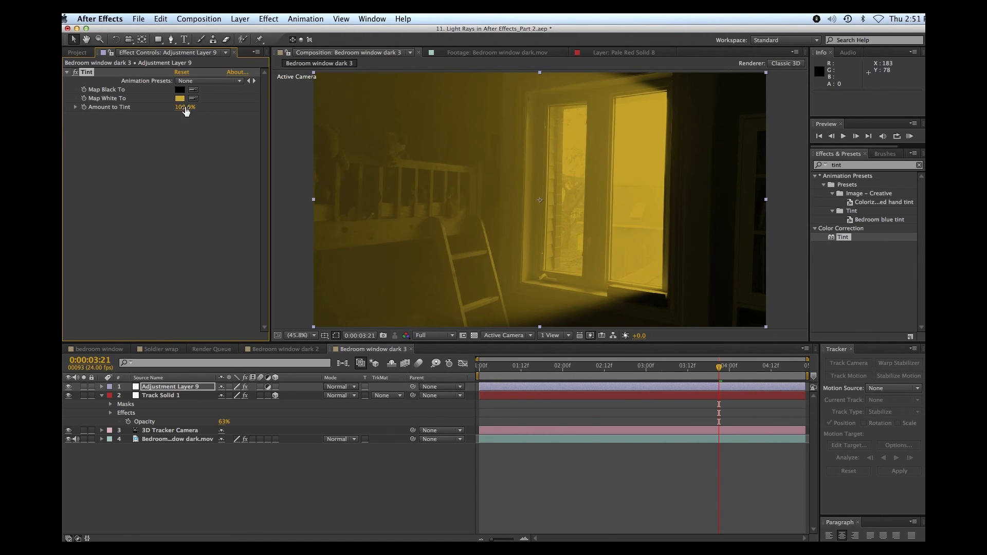
{"action": "left_click_drag", "start_coordinate": [187, 107], "coordinate": [166, 106]}
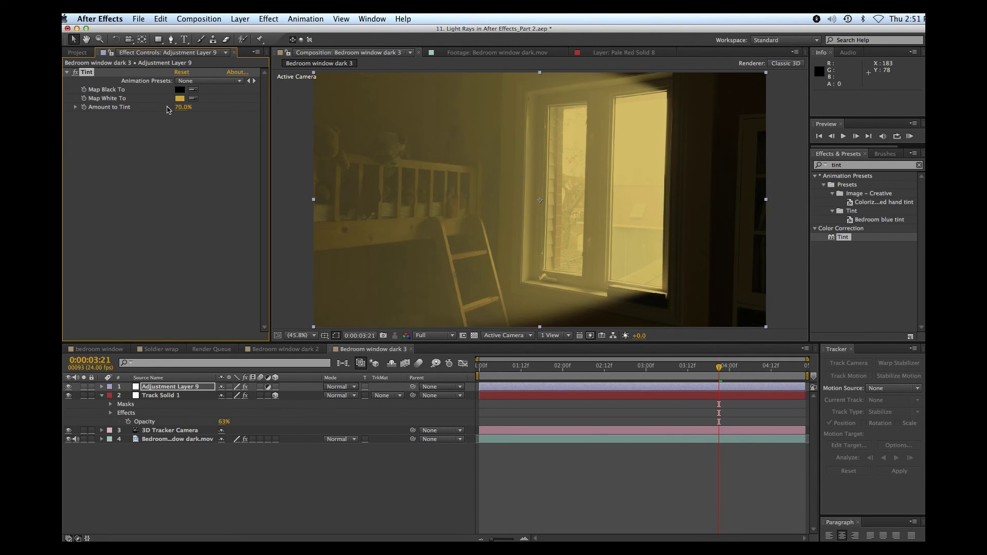
Deselect the Tint effect and select the 'tint' text in the Effects & Presets search field
{"action": "left_click", "coordinate": [174, 208]}
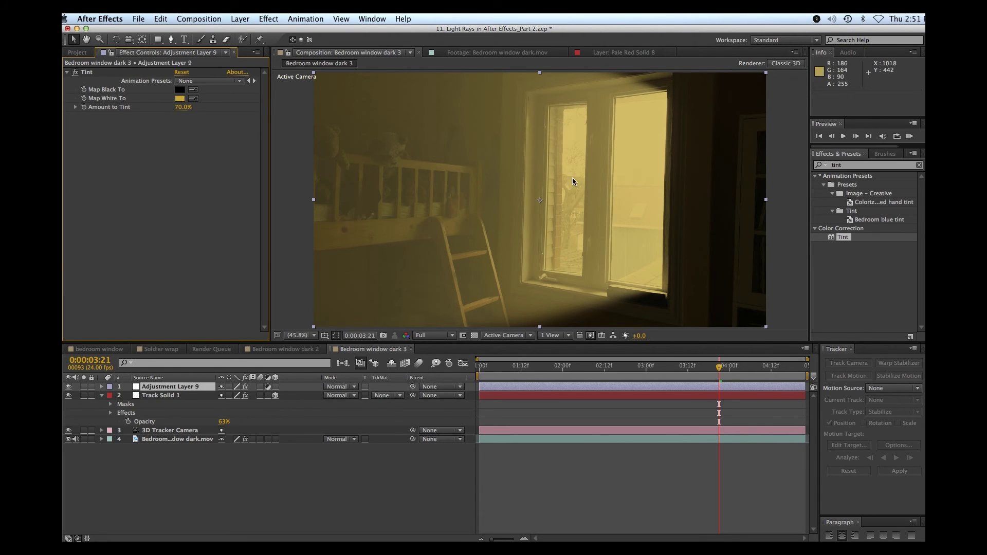
{"action": "left_click", "coordinate": [846, 166]}
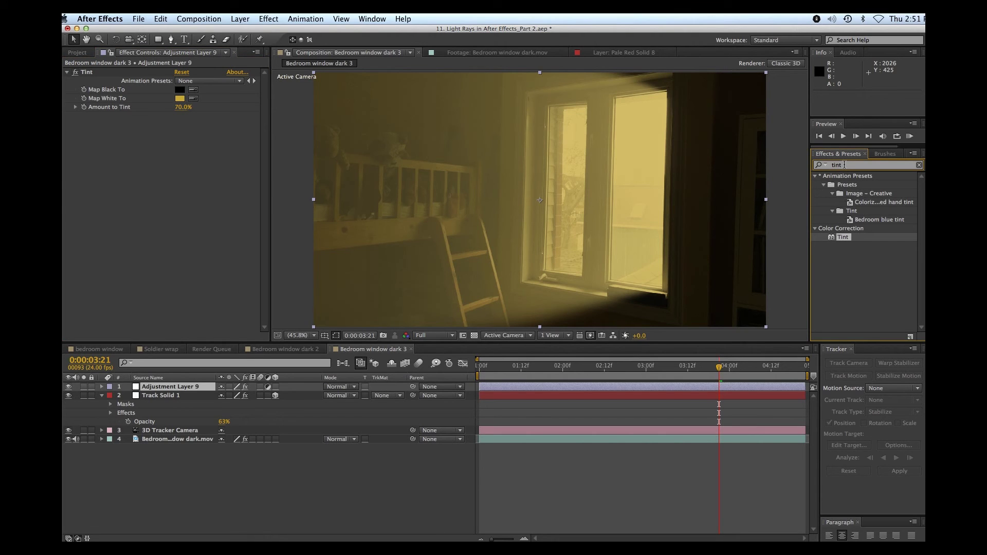
{"action": "left_click_drag", "start_coordinate": [842, 165], "coordinate": [818, 166]}
Search for 'vibrance' and apply VC Color Vibrance to Adjustment Layer 9
{"action": "type", "text": "vibrance"}
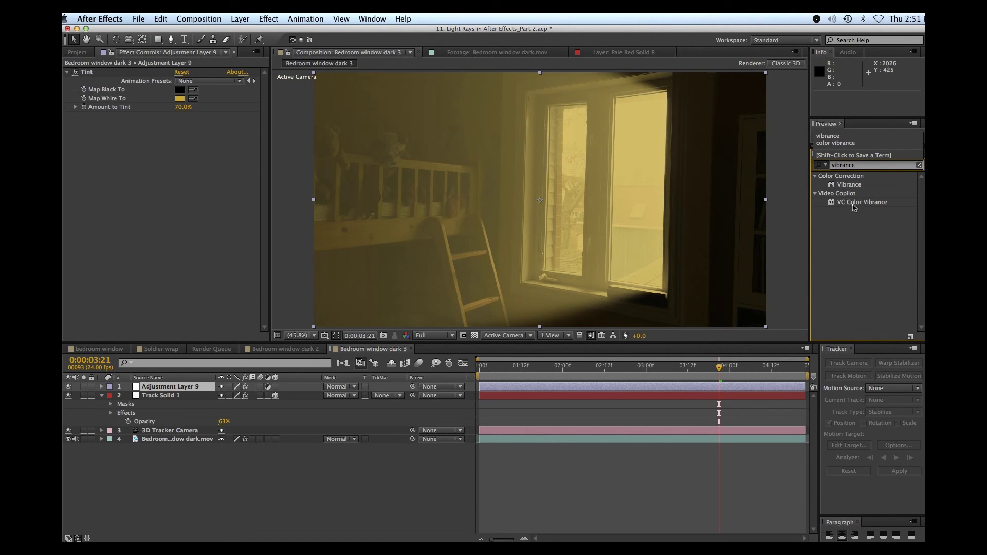
{"action": "key", "text": "Return"}
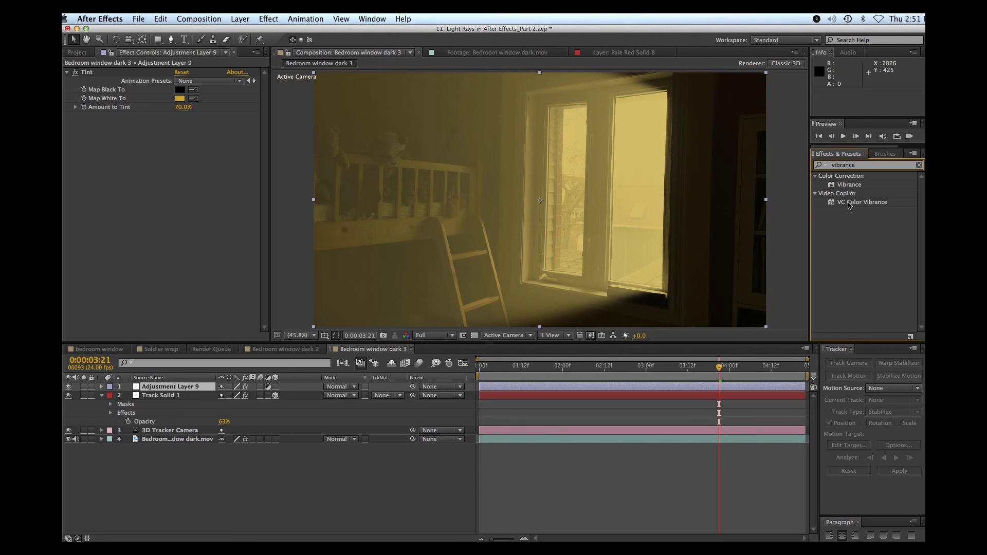
{"action": "left_click", "coordinate": [853, 202]}
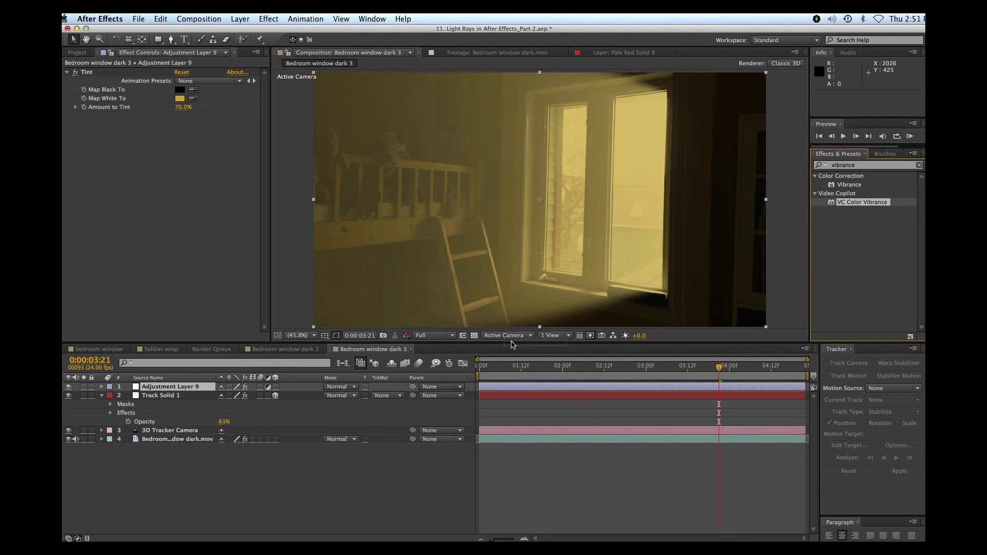
{"action": "left_click_drag", "start_coordinate": [213, 384], "coordinate": [174, 389]}
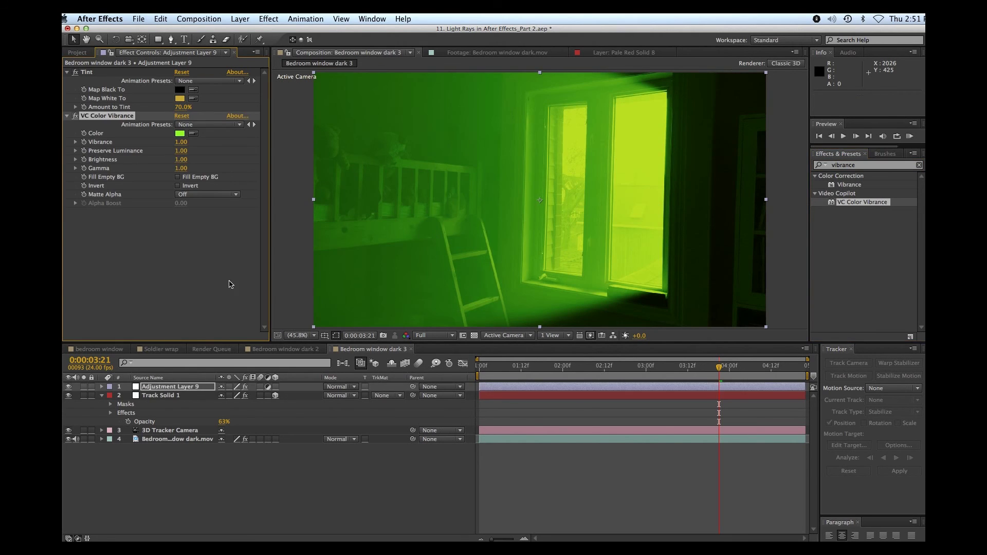
Change VC Color Vibrance's Color from green to golden yellow (hue 50°)
{"action": "left_click", "coordinate": [179, 134]}
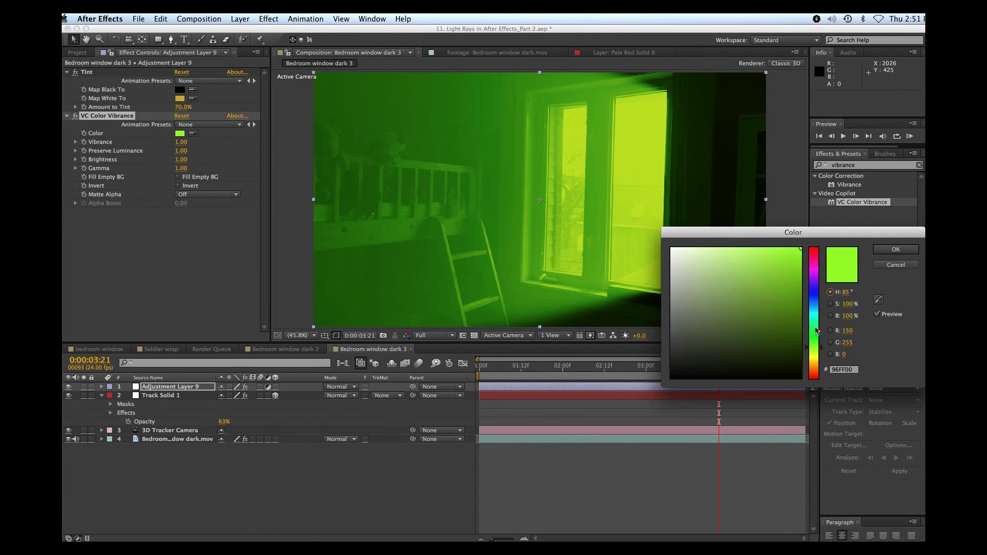
{"action": "left_click_drag", "start_coordinate": [816, 332], "coordinate": [812, 362]}
{"action": "left_click", "coordinate": [895, 249]}
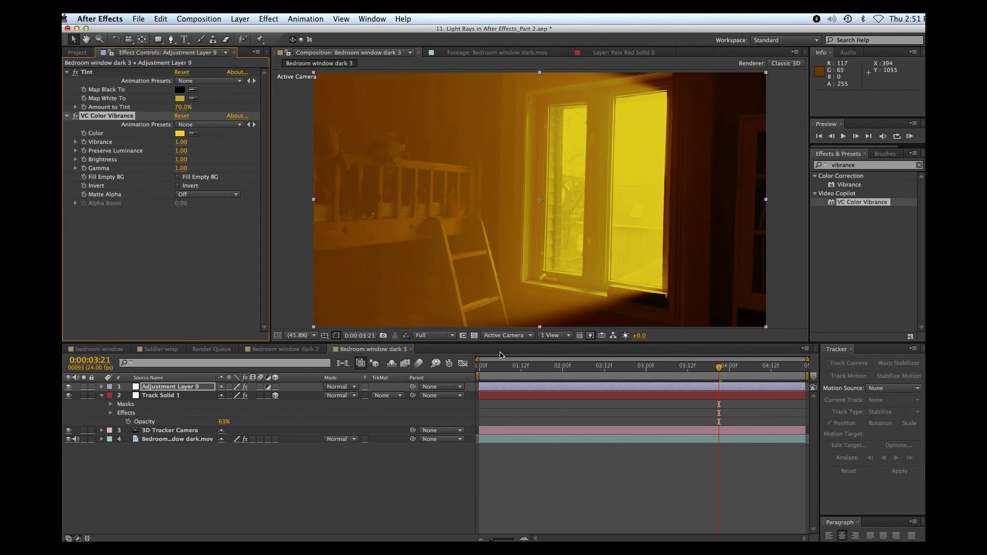
Preview the colour-graded bedroom shot
{"action": "left_click", "coordinate": [483, 366]}
{"action": "key", "text": "space"}
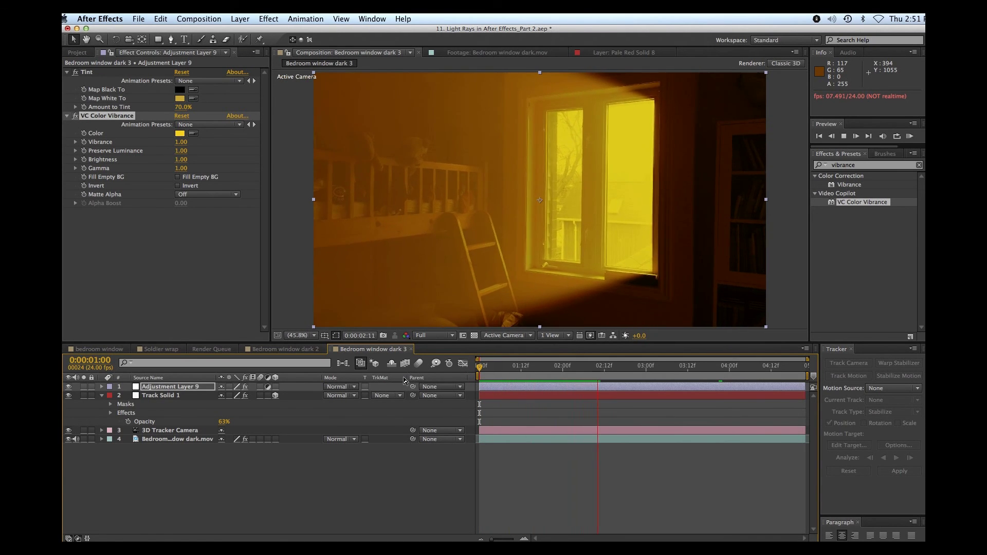
{"action": "key", "text": "space"}
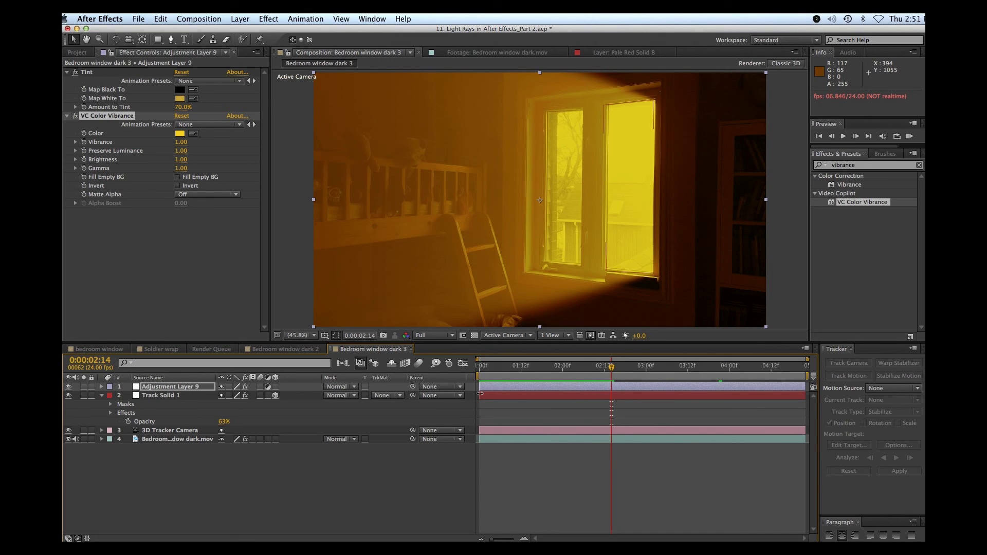
Trim Track Solid 1 to begin at about 0:00:01:19 and replay from the start
{"action": "left_click_drag", "start_coordinate": [480, 396], "coordinate": [543, 399]}
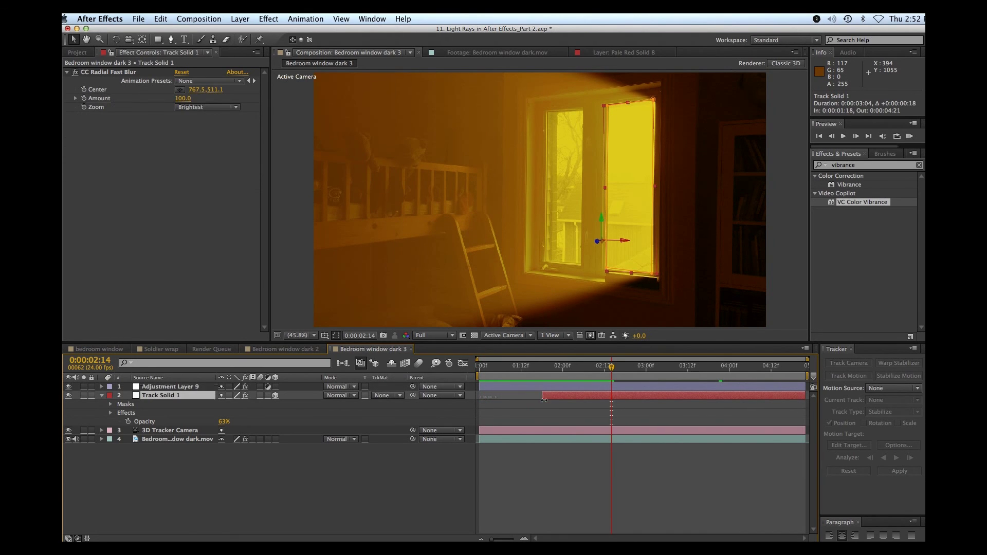
{"action": "key", "text": "Home"}
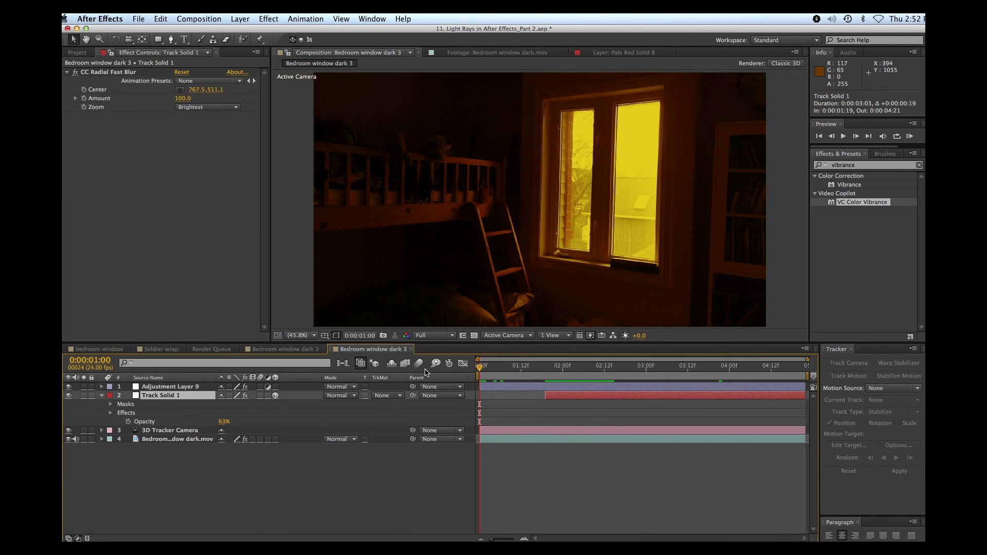
{"action": "key", "text": "space"}
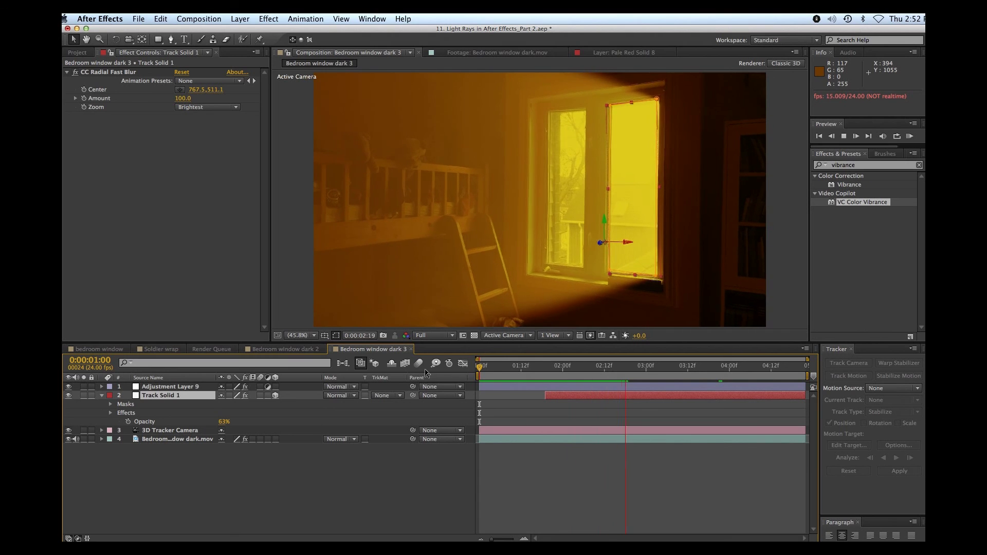
{"action": "left_click", "coordinate": [300, 504]}
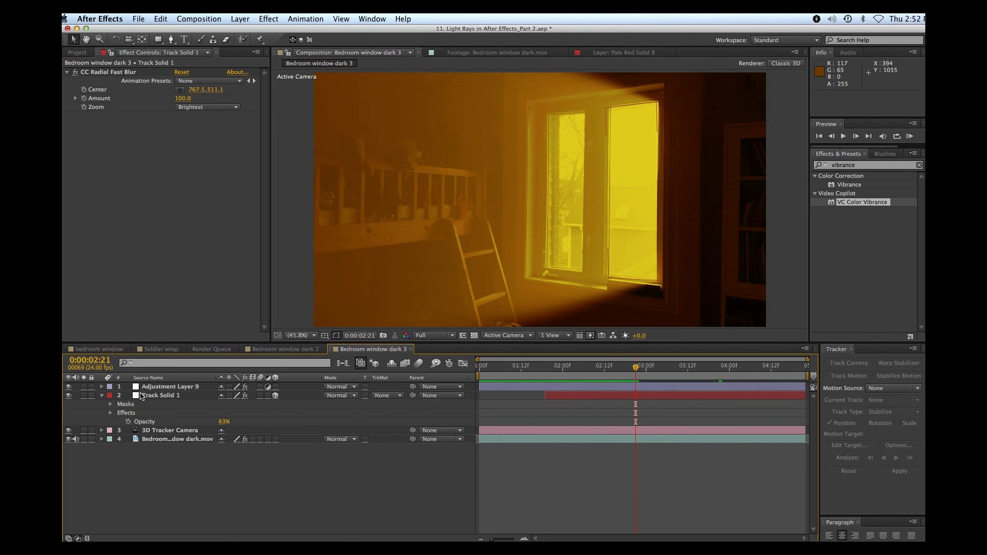
{"action": "left_click", "coordinate": [158, 395]}
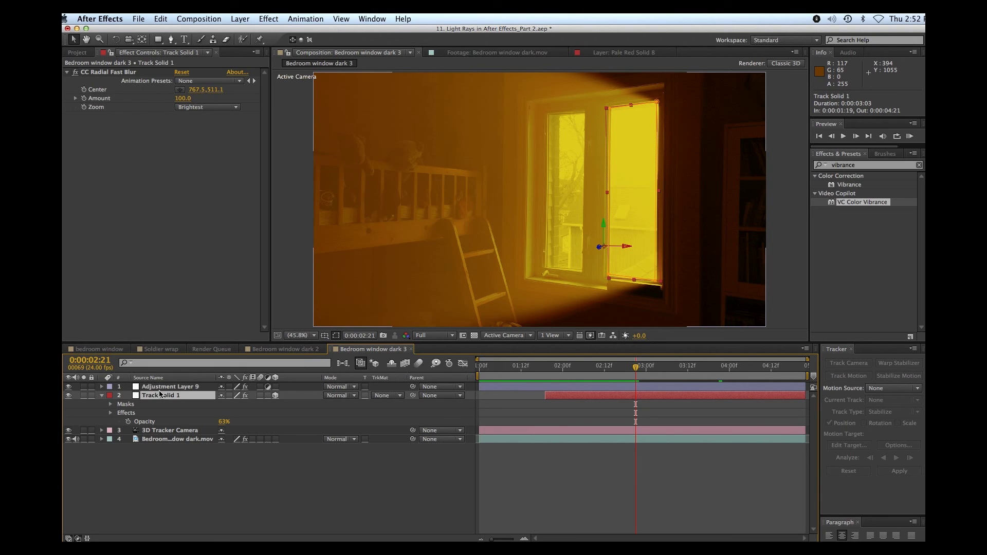
Duplicate Track Solid 1 and move the copy over the left window pane
{"action": "key", "text": "super+d"}
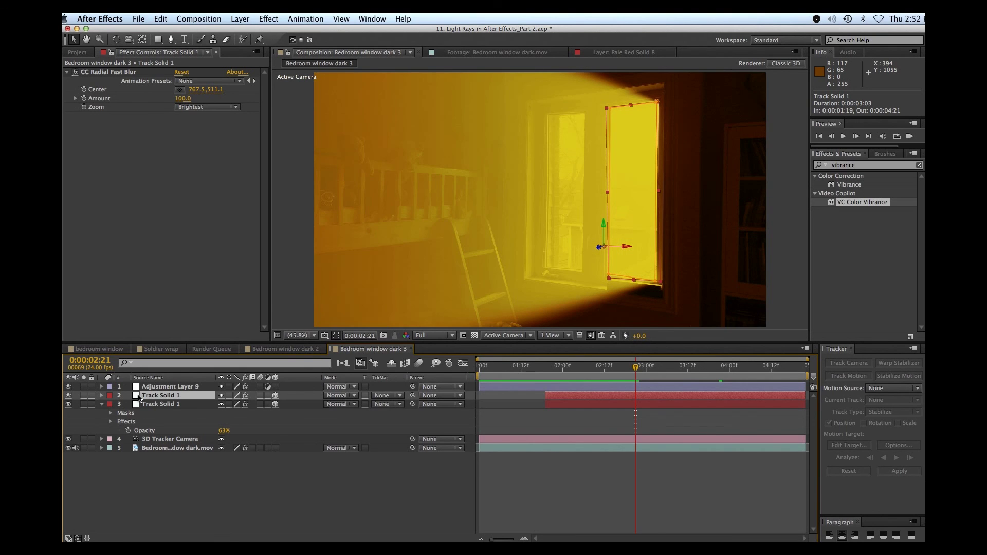
{"action": "left_click", "coordinate": [631, 188]}
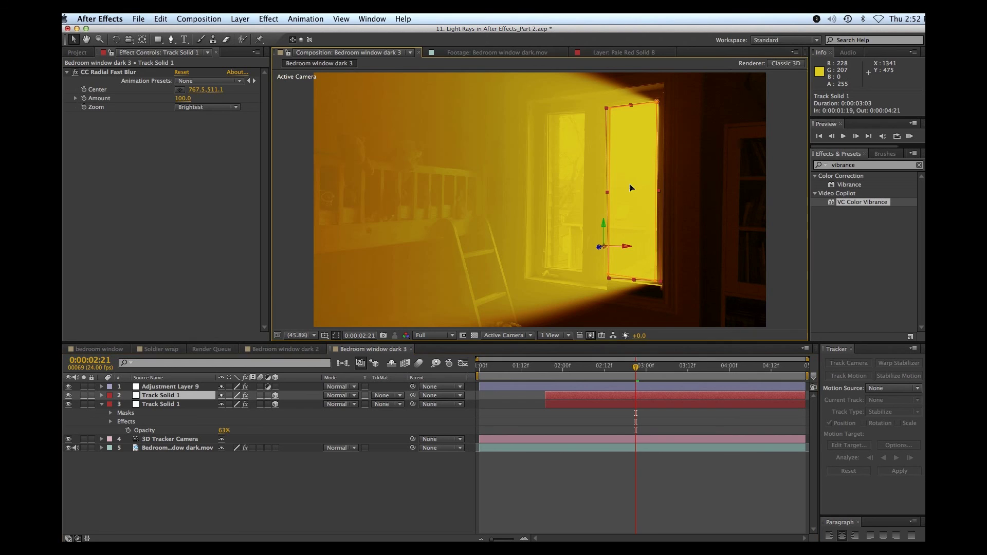
{"action": "left_click_drag", "start_coordinate": [631, 189], "coordinate": [562, 191]}
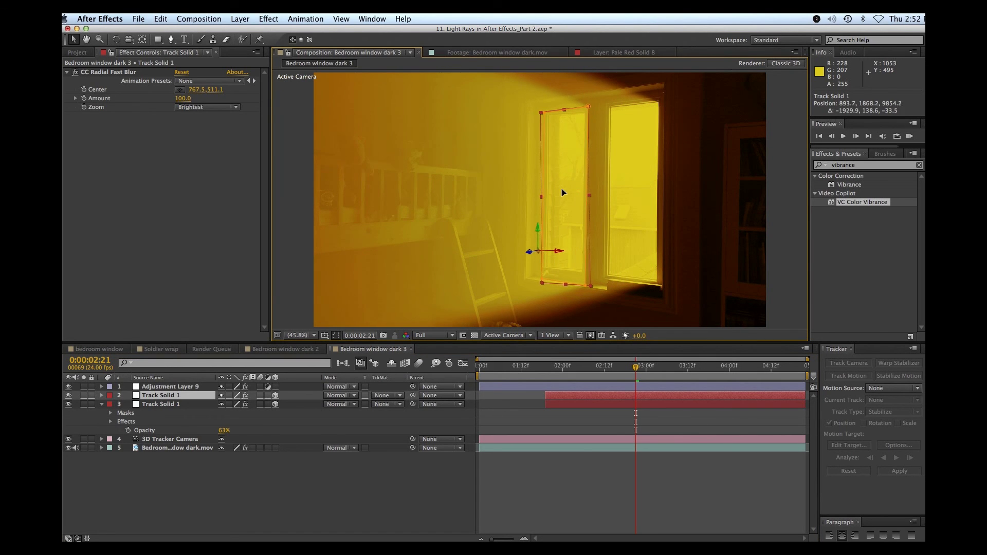
Fit the copy's mask corners to the left pane and preview both light rays
{"action": "left_click", "coordinate": [588, 107]}
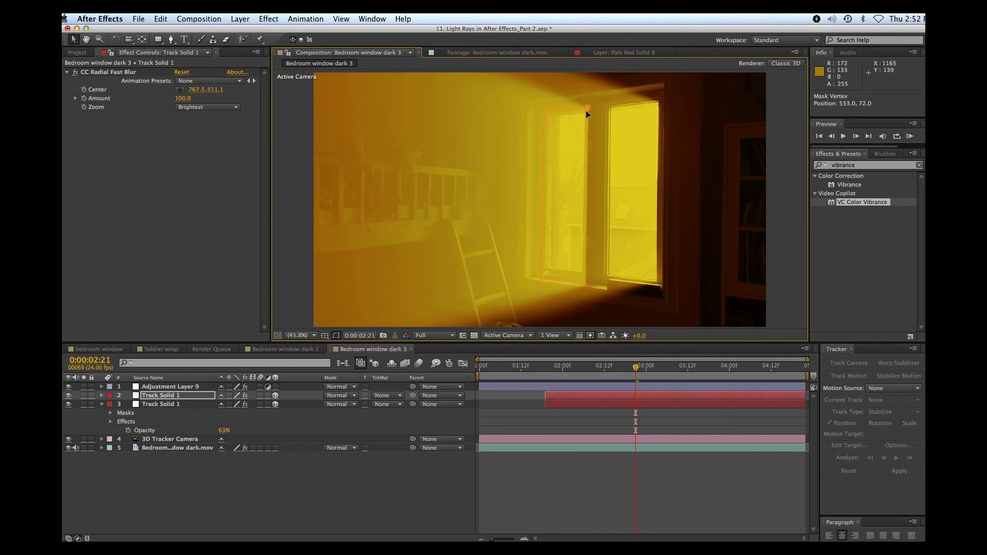
{"action": "left_click", "coordinate": [547, 116]}
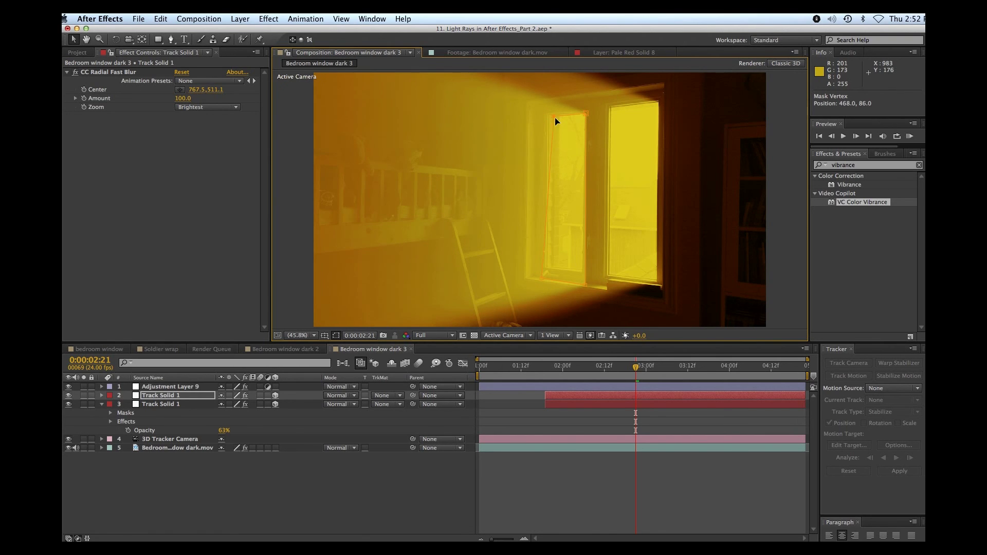
{"action": "left_click_drag", "start_coordinate": [543, 279], "coordinate": [586, 270]}
{"action": "left_click", "coordinate": [551, 119]}
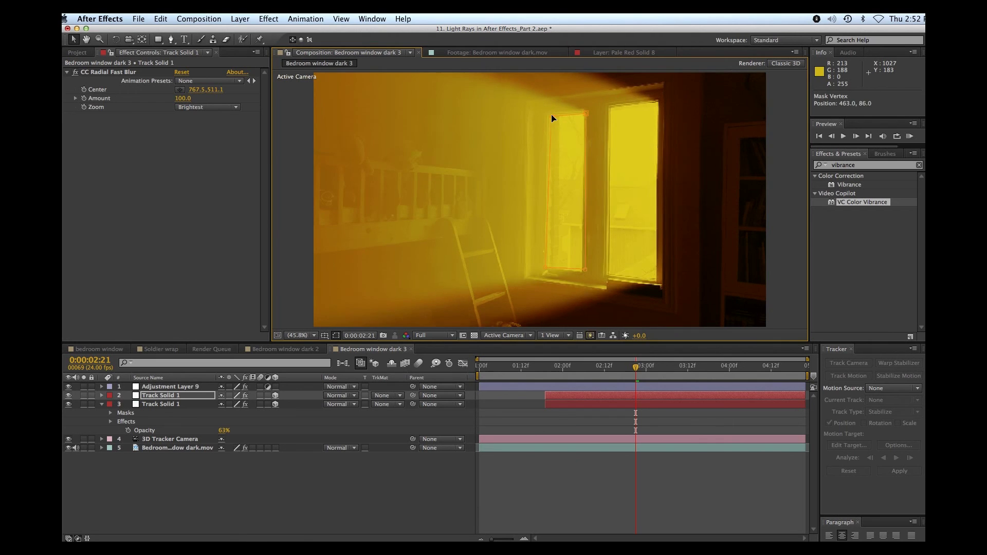
{"action": "left_click_drag", "start_coordinate": [552, 118], "coordinate": [547, 116]}
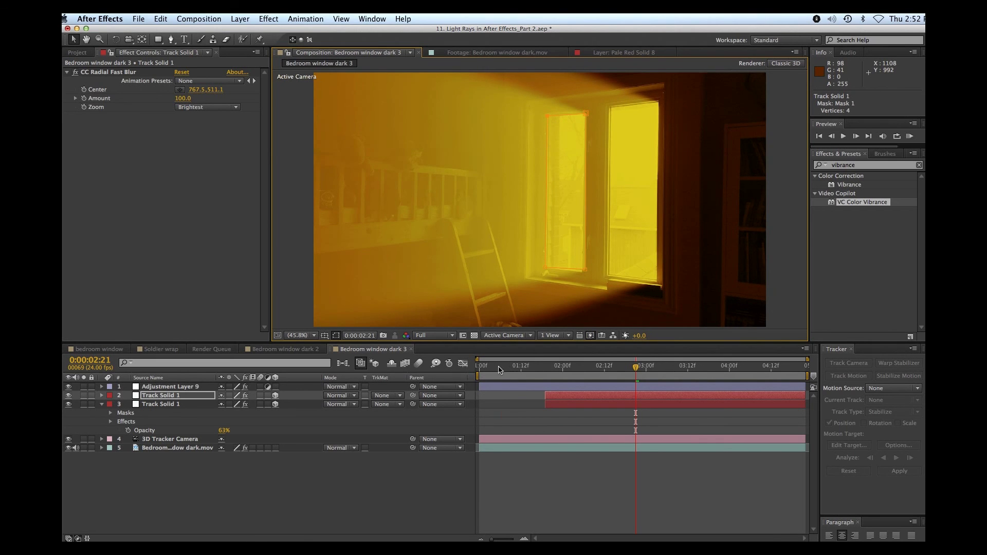
{"action": "left_click", "coordinate": [480, 367]}
{"action": "key", "text": "space"}
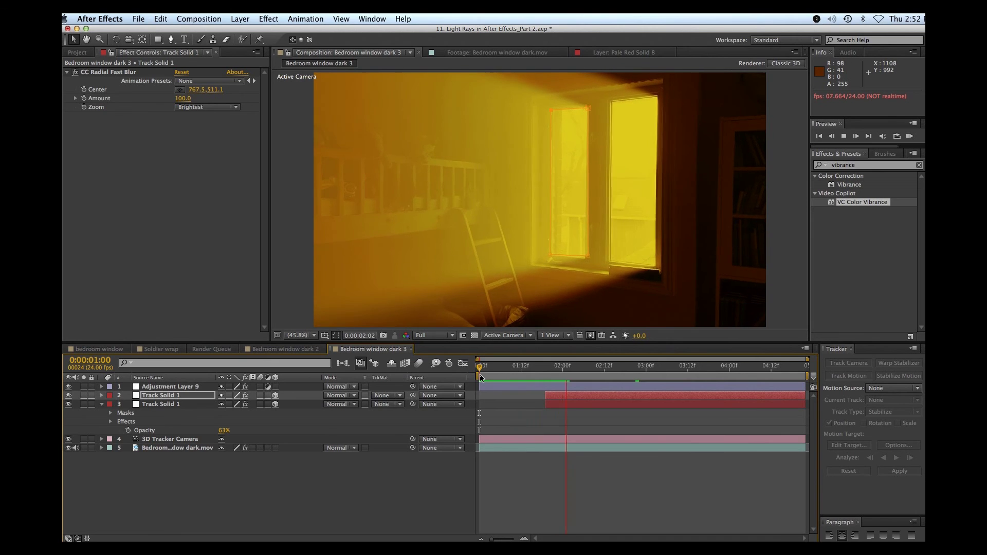
{"action": "key", "text": "space"}
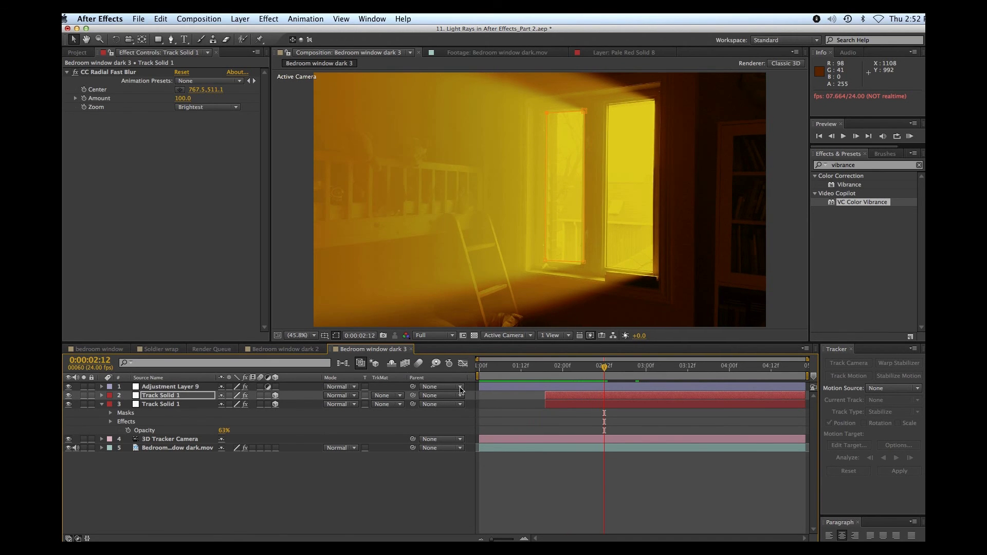
{"action": "left_click", "coordinate": [479, 367]}
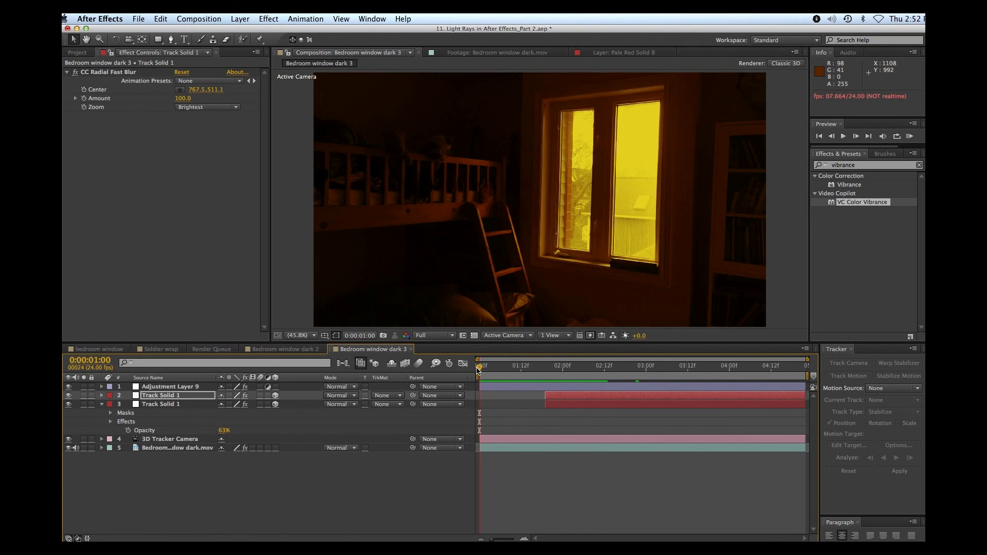